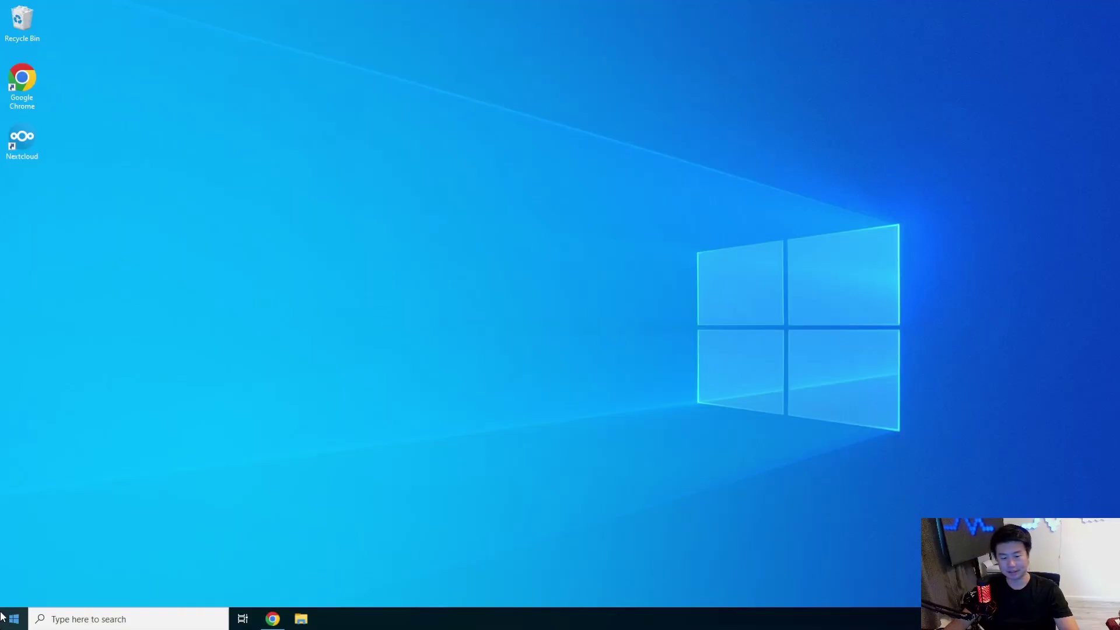
Step: Open Command Prompt and log in as root to 172.16.1.51 over SSH
click(1, 617)
text(cmd)
key(Return)
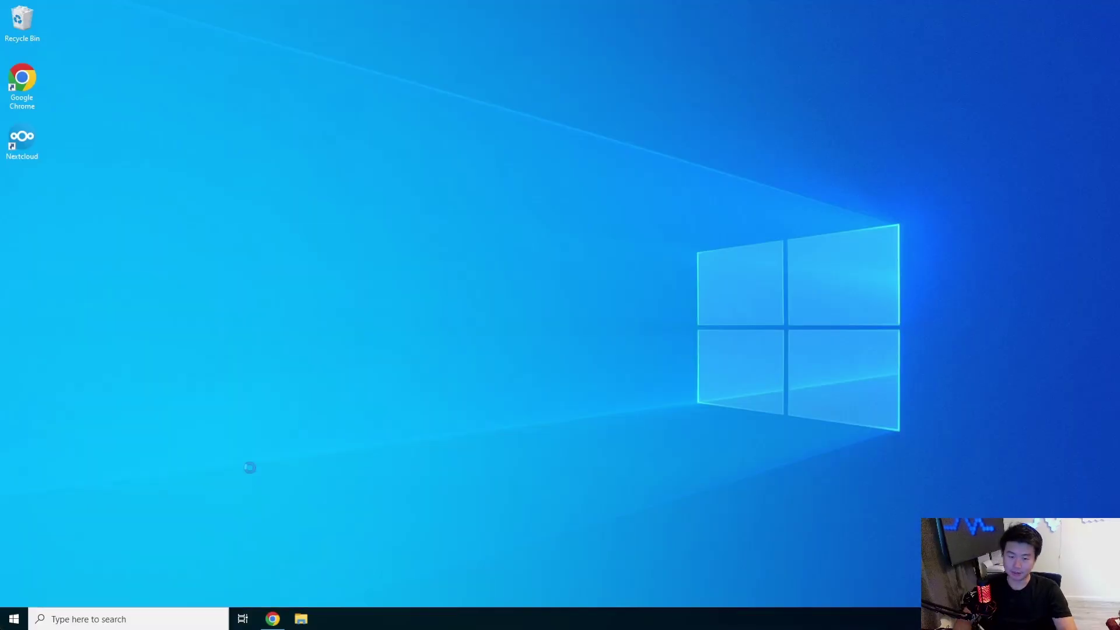
drag(564, 116, 516, 50)
text(ssh root@172.16.1.)
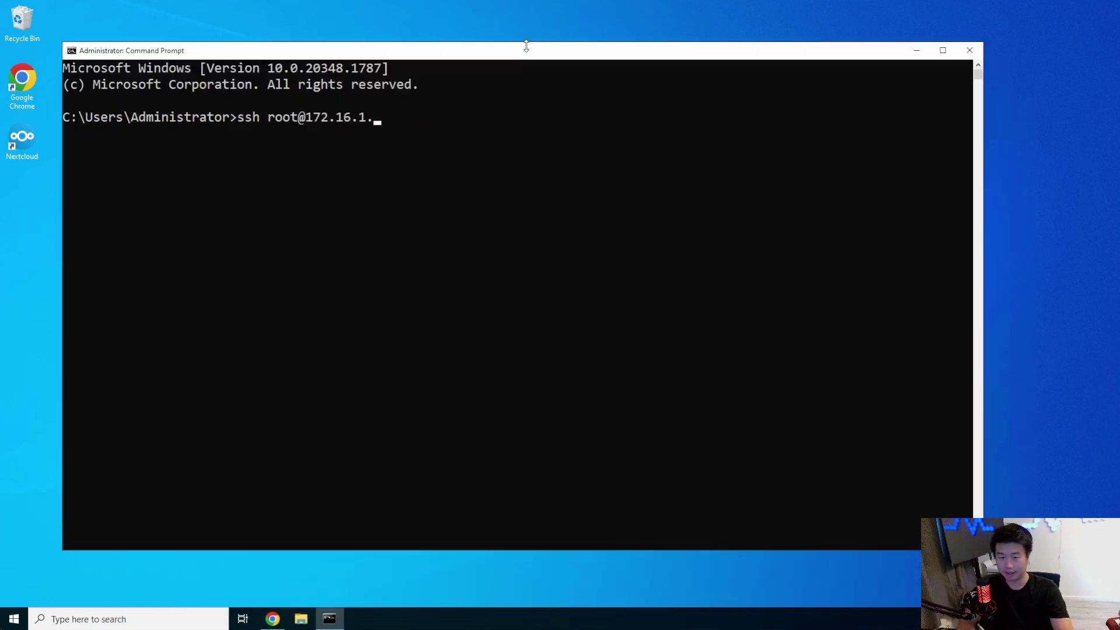
text(51)
key(Return)
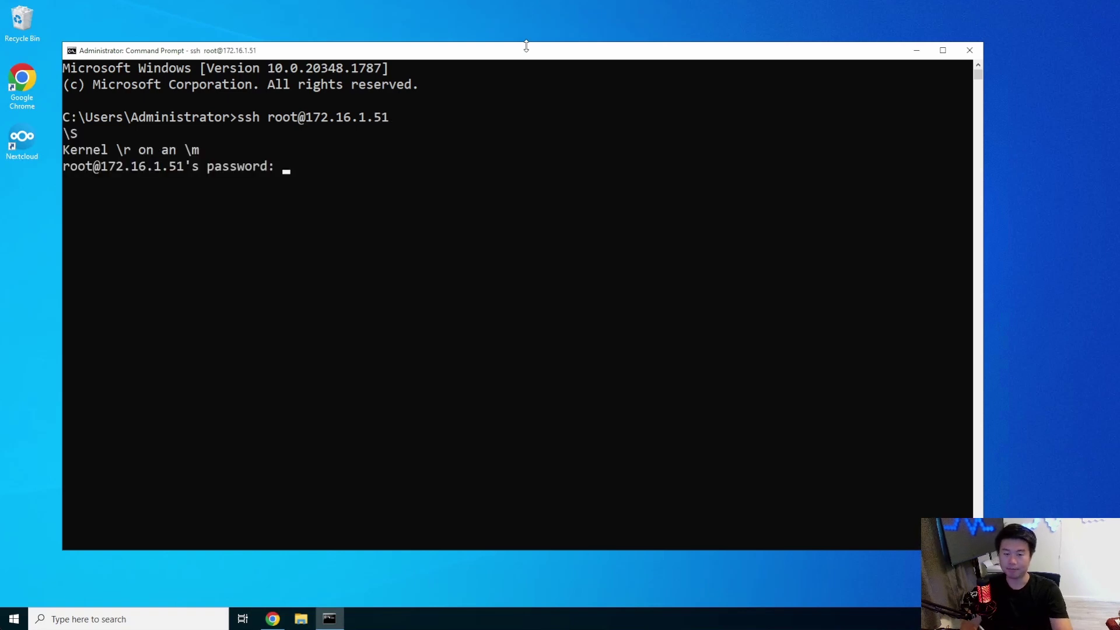
key(Return)
key(ctrl+l)
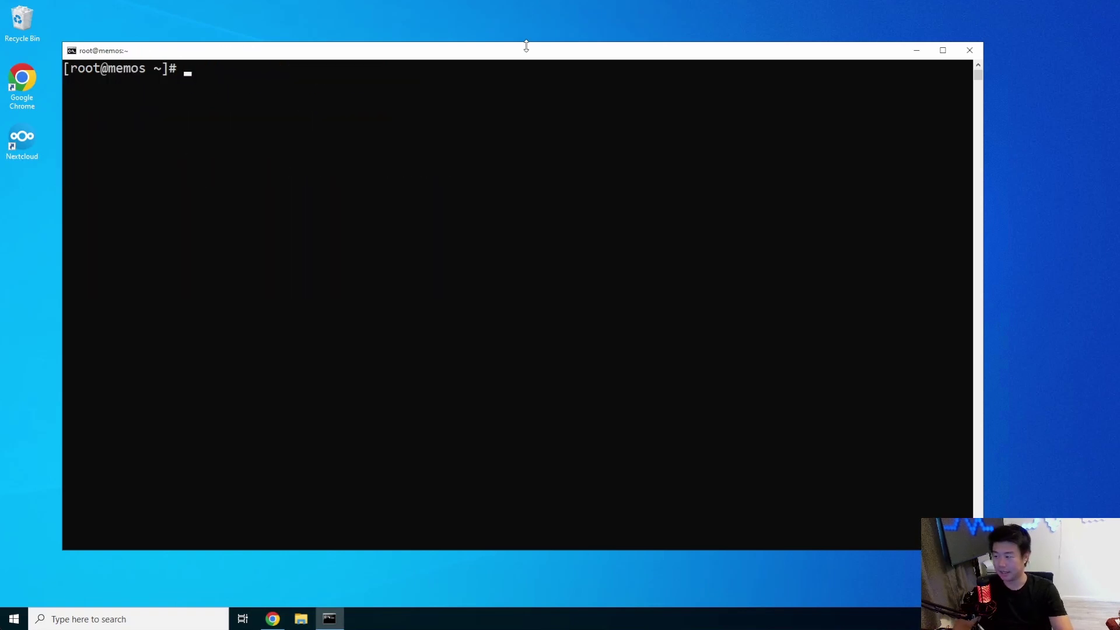
Step: Add the Docker CE CentOS repository with yum config-manager and start installing docker-ce
text(yum confi)
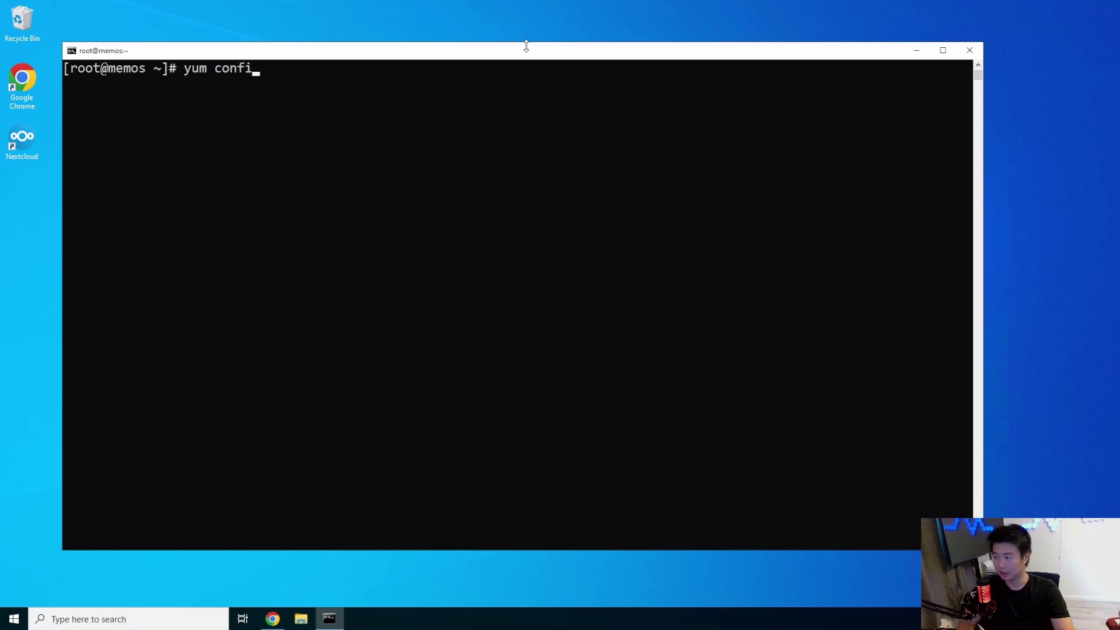
text(g-manager --)
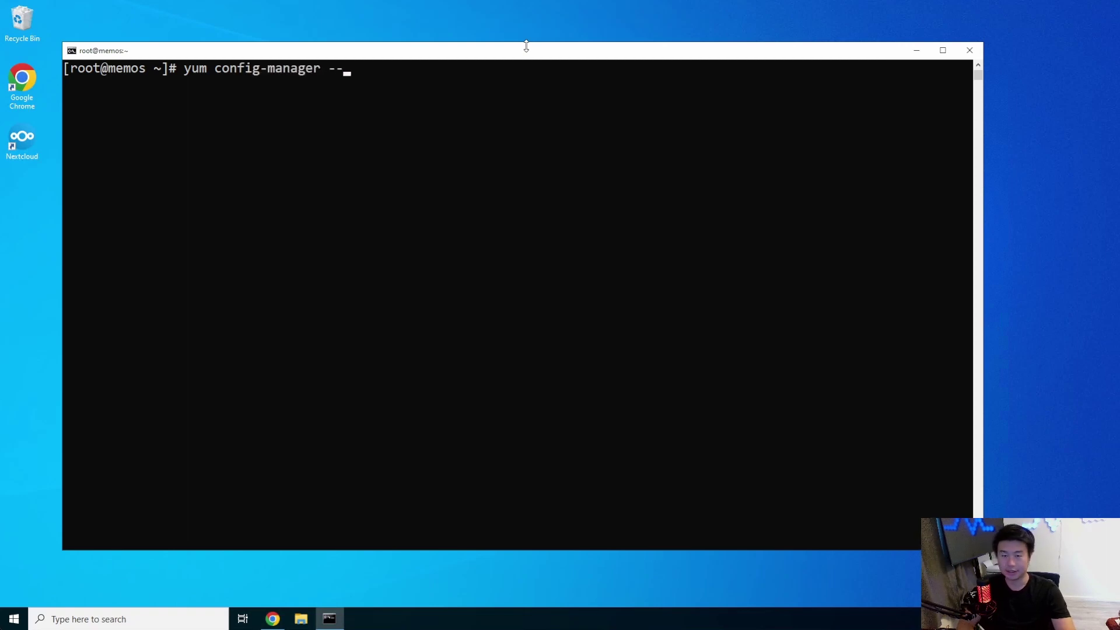
text(add-repo)
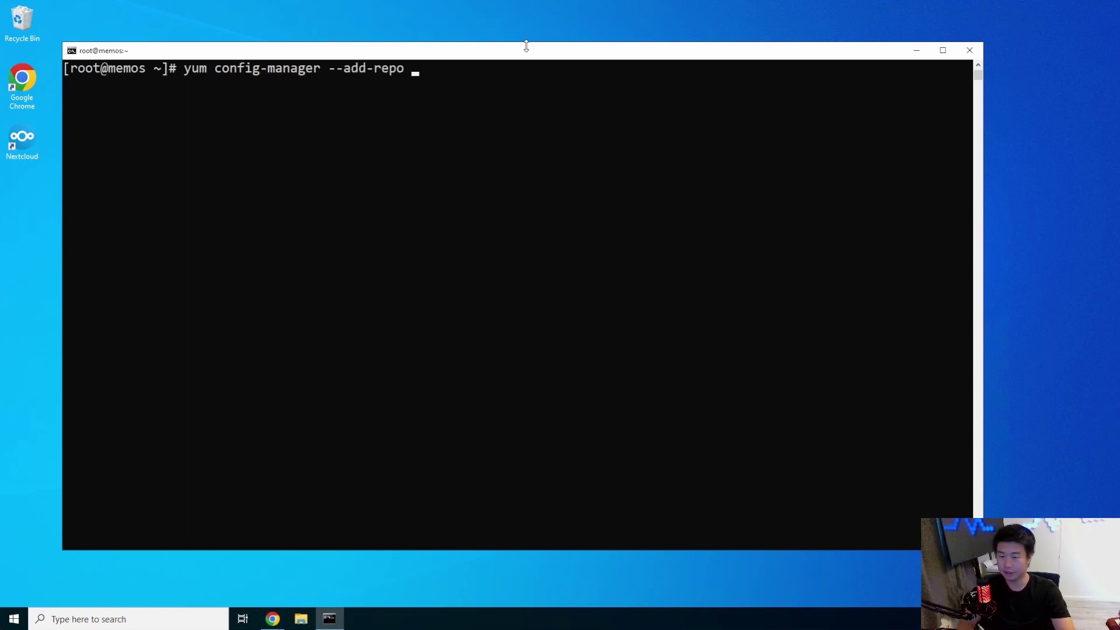
text( https://)
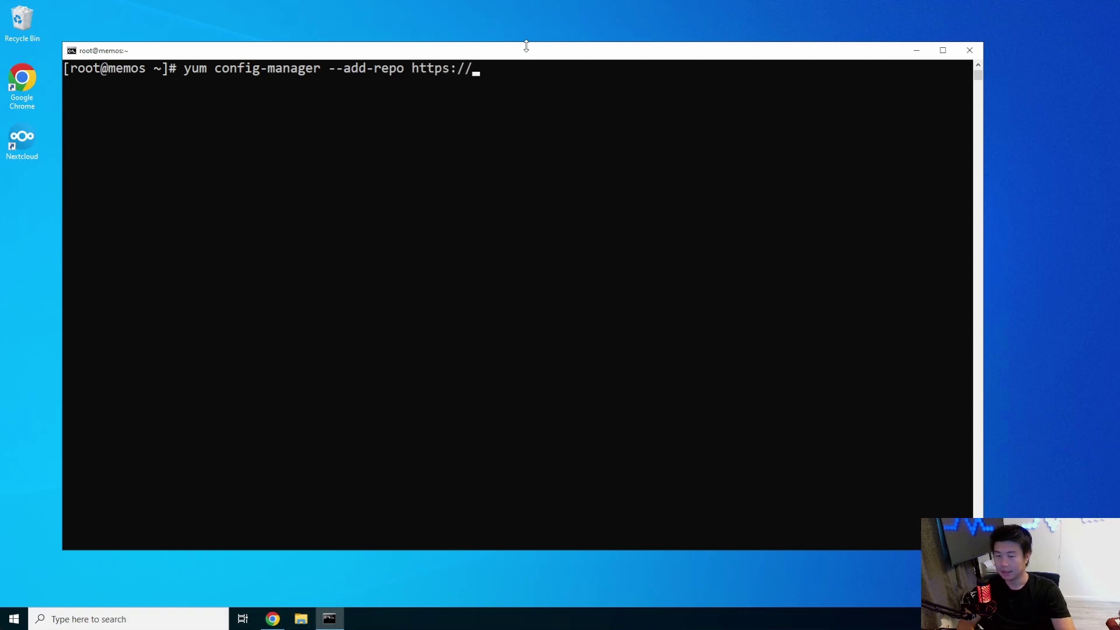
text(download)
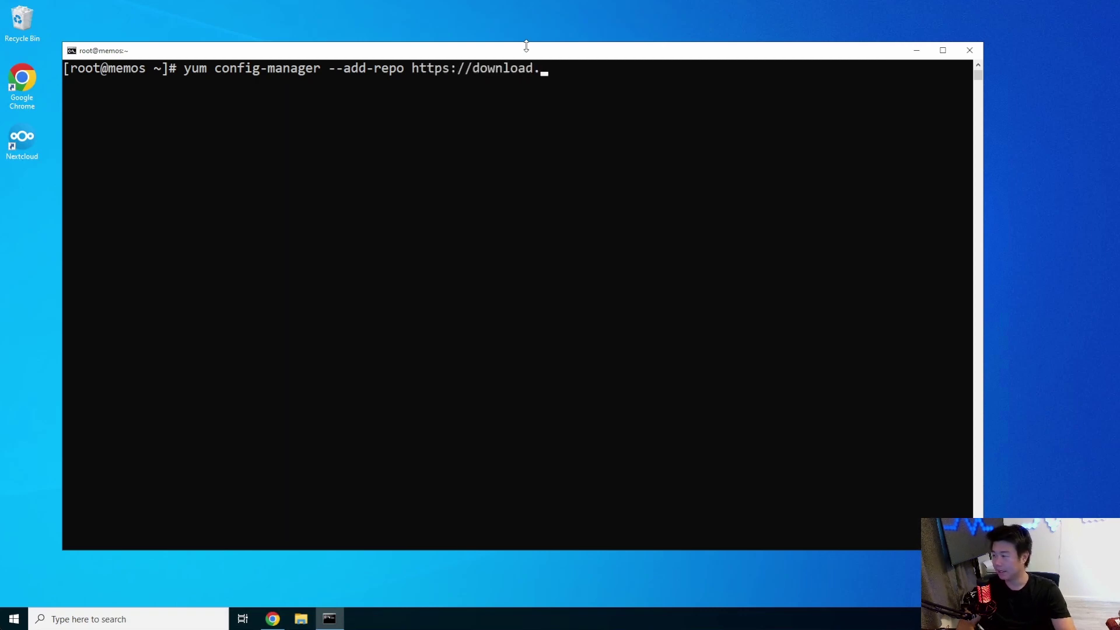
text(.docker.com/linx)
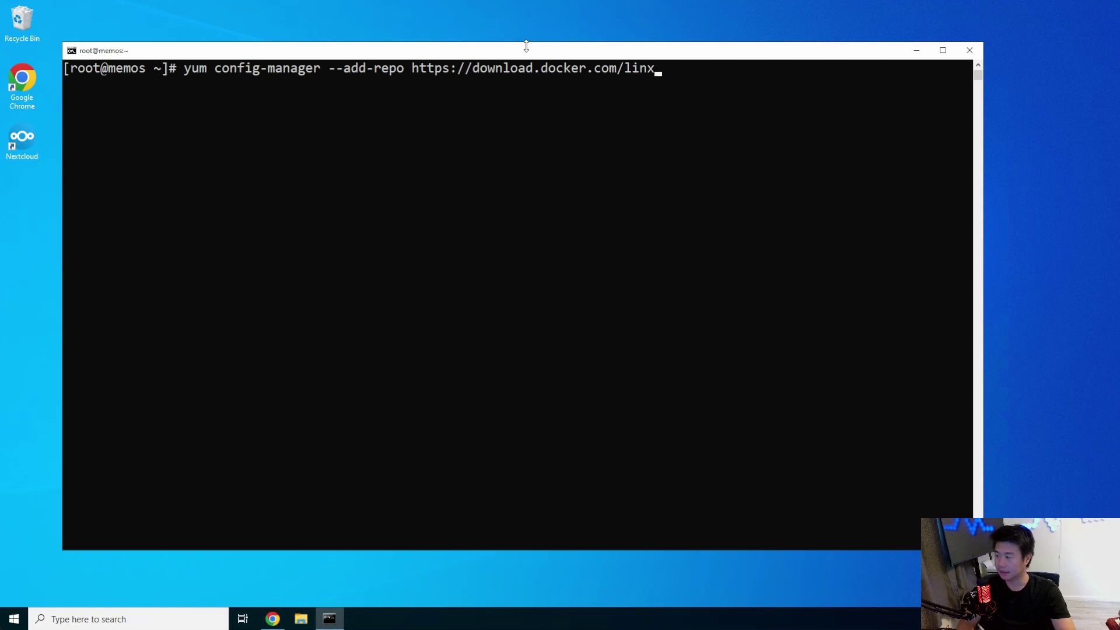
key(BackSpace)
text(ux/centos/doc)
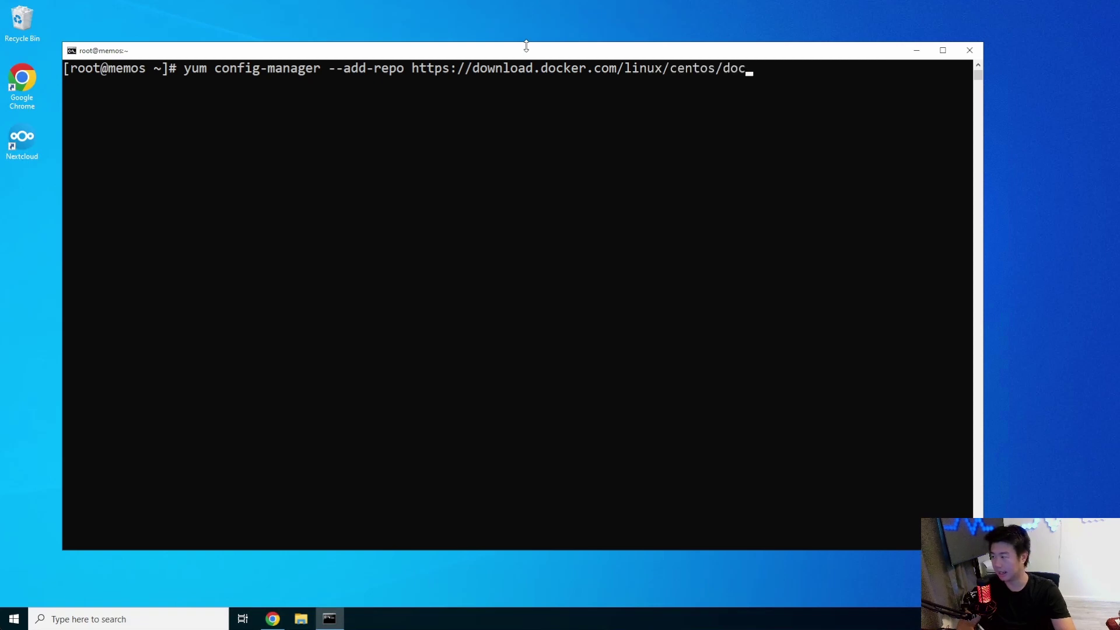
text(ker-ce.repo)
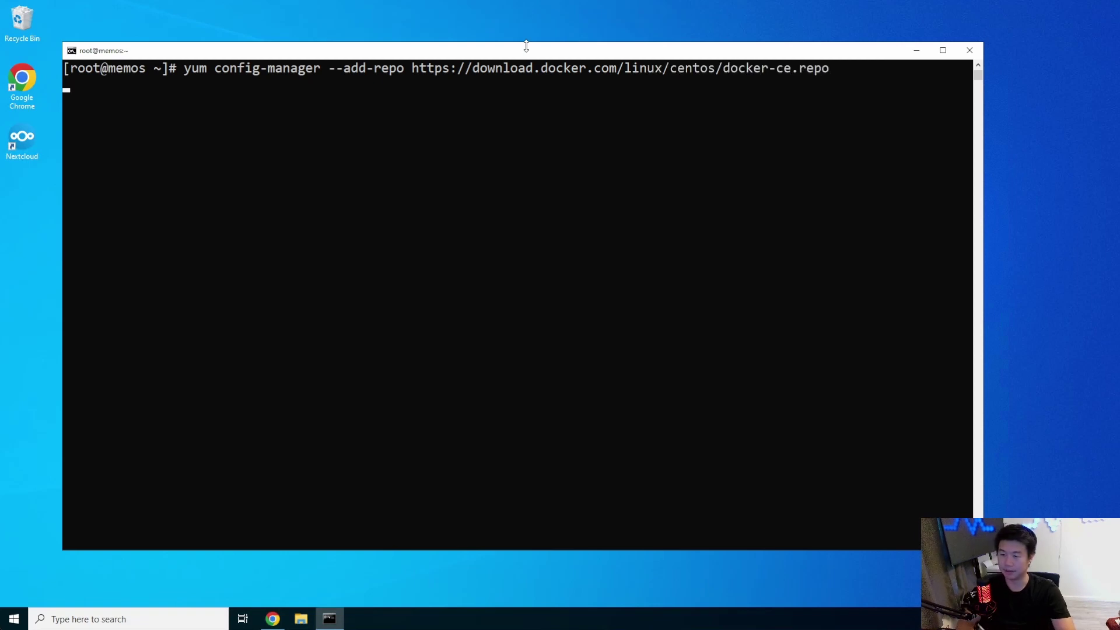
key(Return)
text(yum -y i)
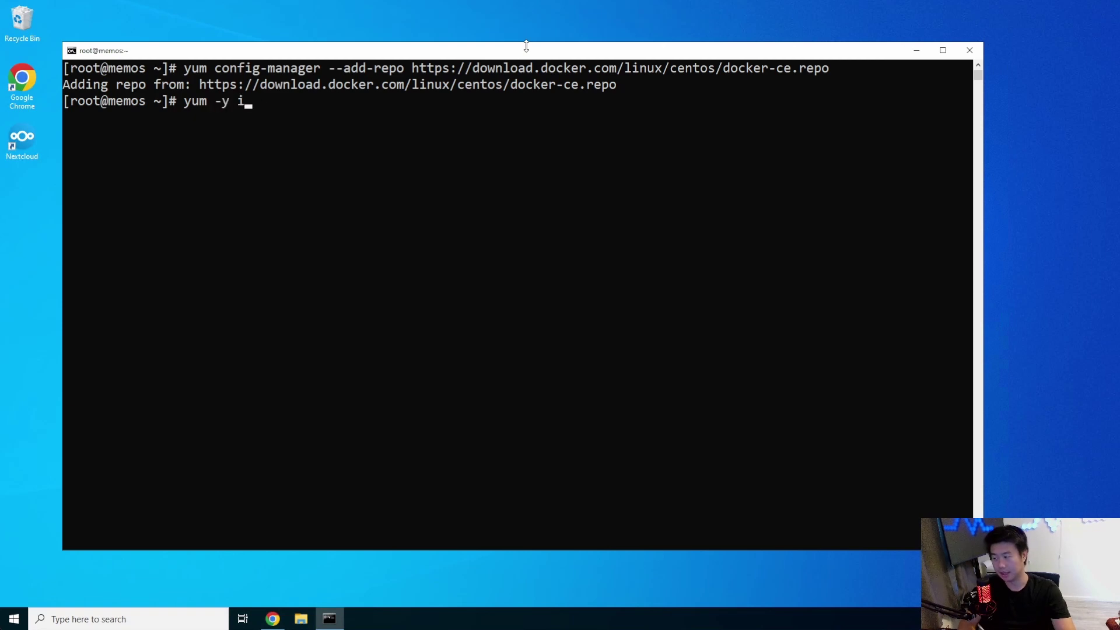
text(nstall docker-ce)
key(Return)
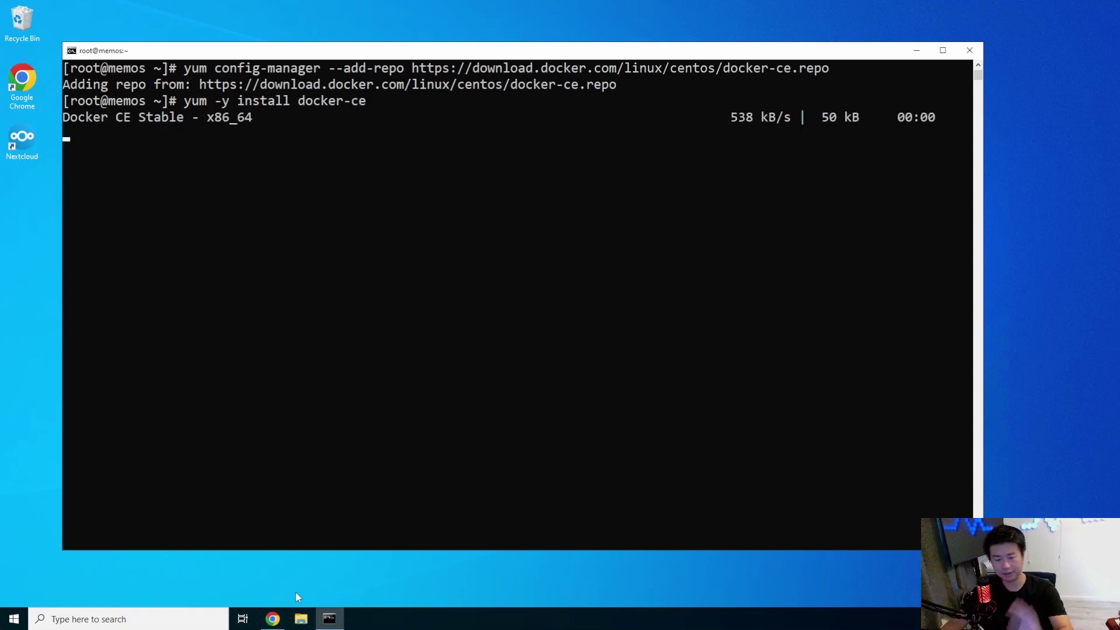
Step: Open the dns project's dragon.local.zone file in the GitLab Web IDE
click(273, 619)
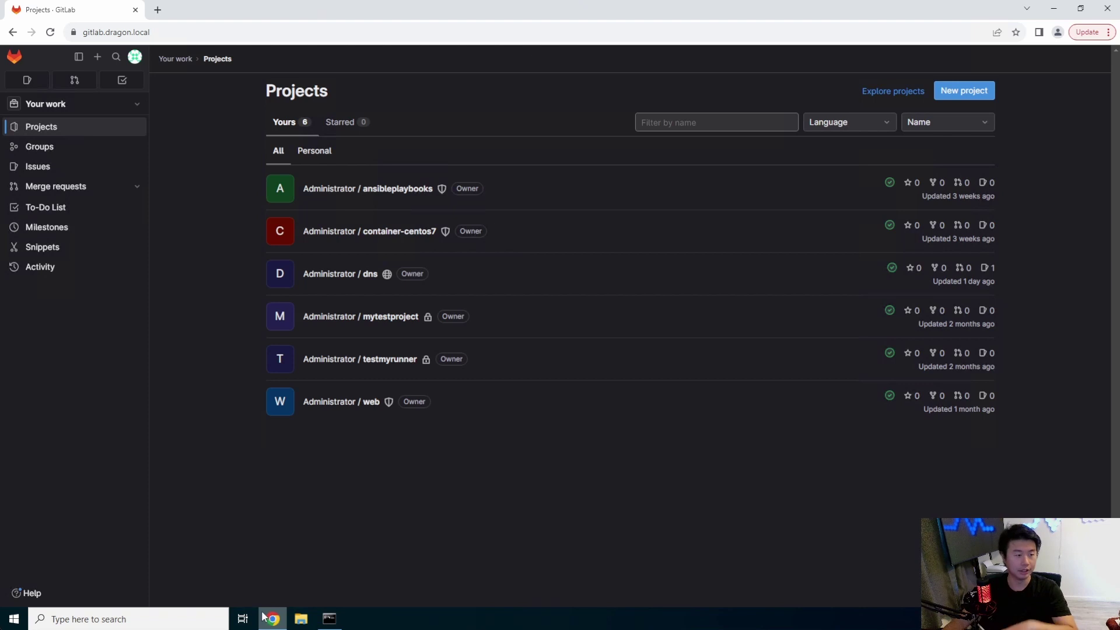
click(358, 279)
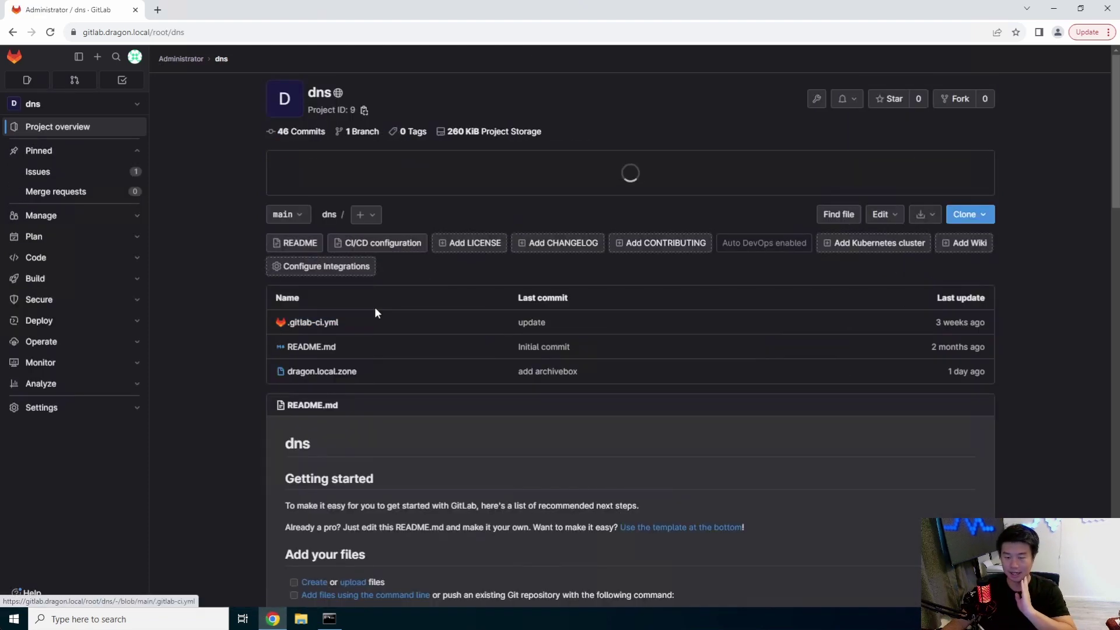
click(376, 369)
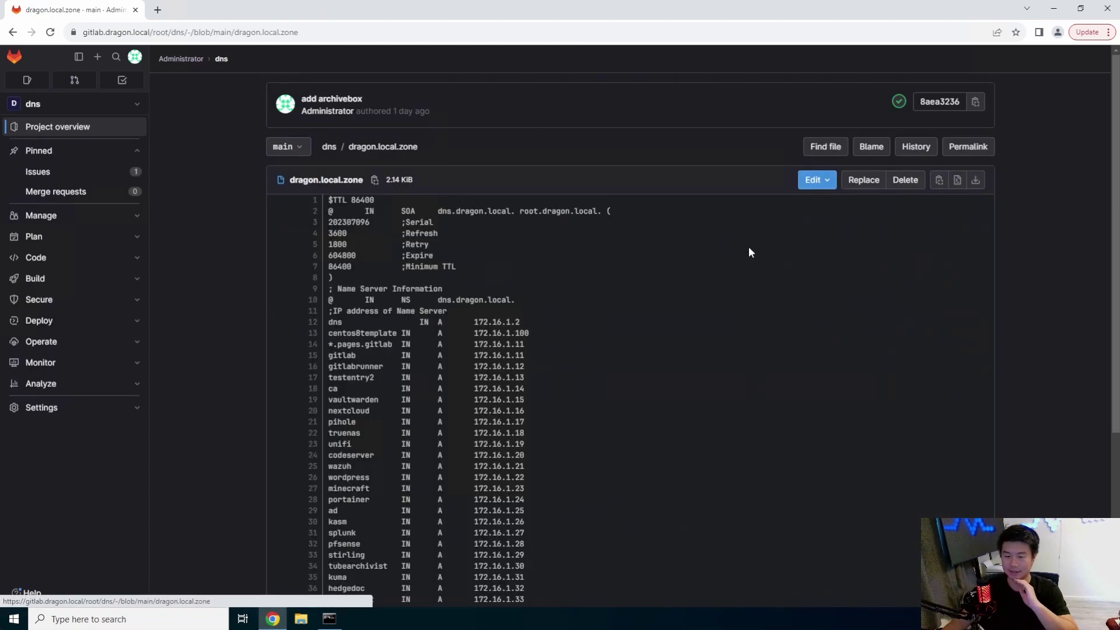
click(826, 179)
click(843, 217)
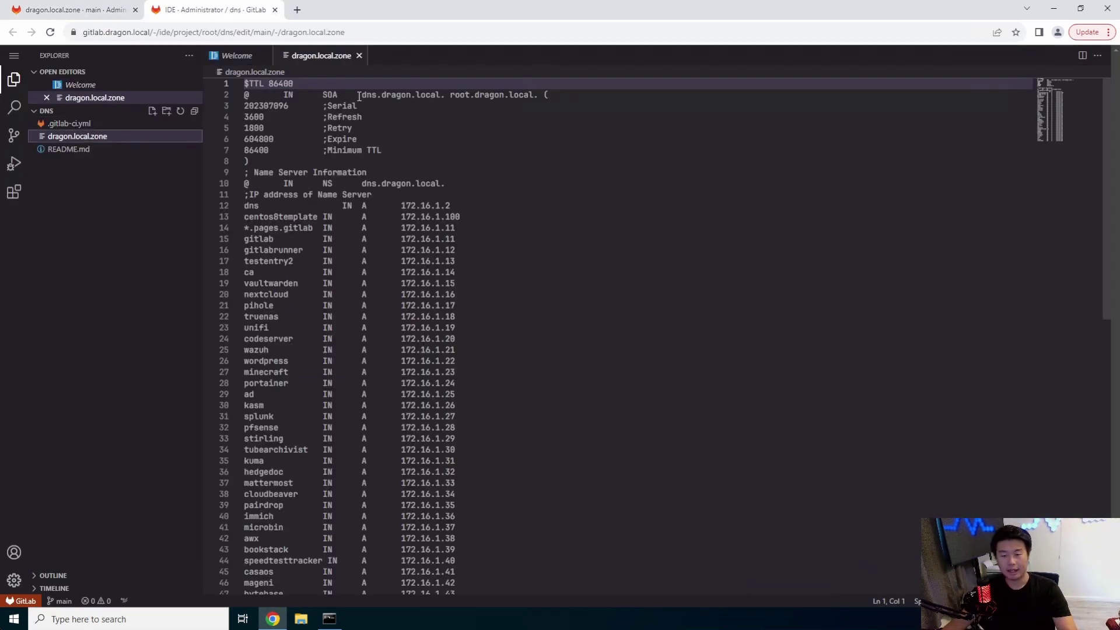
Step: Append the record 'memos IN A 172.16.1.51' after the last zone entry
click(286, 105)
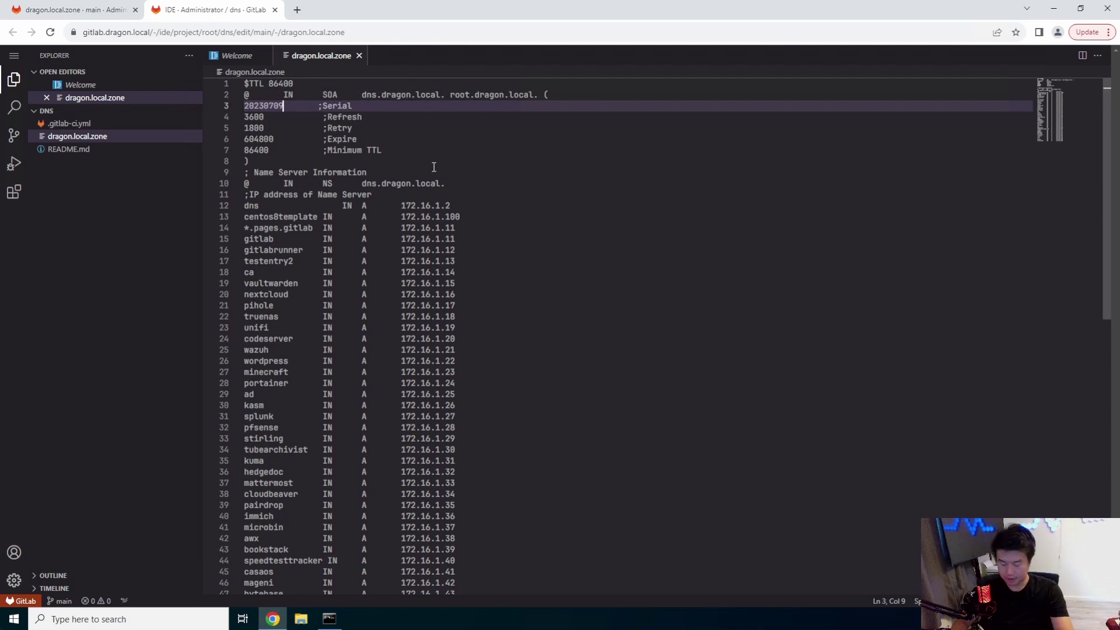
scroll(562, 449, down, 8)
click(565, 431)
key(Return)
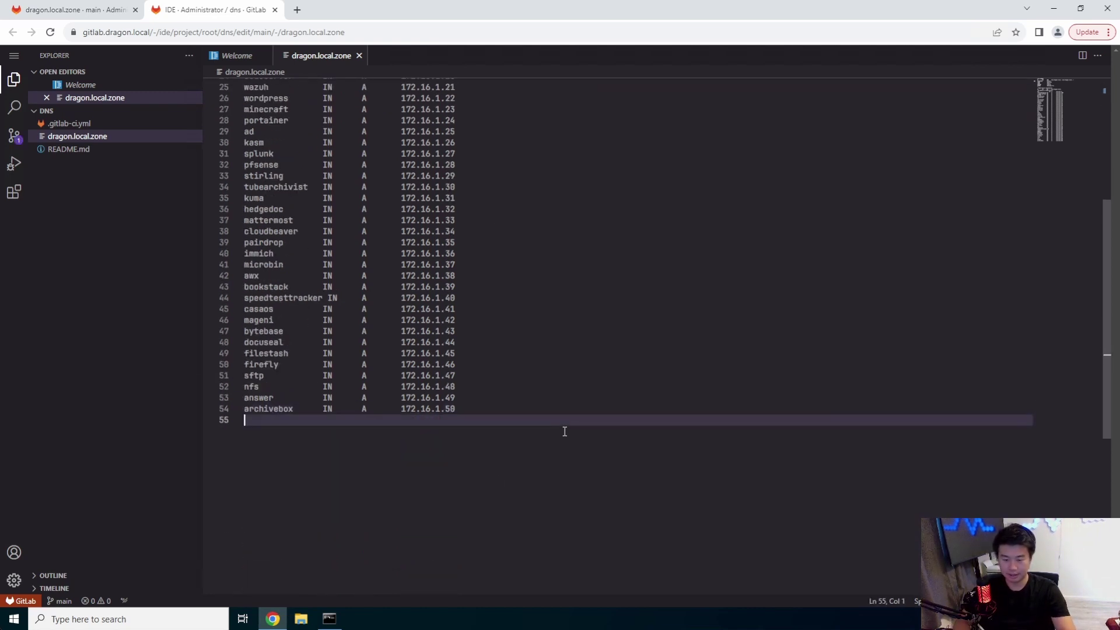
text(memos)
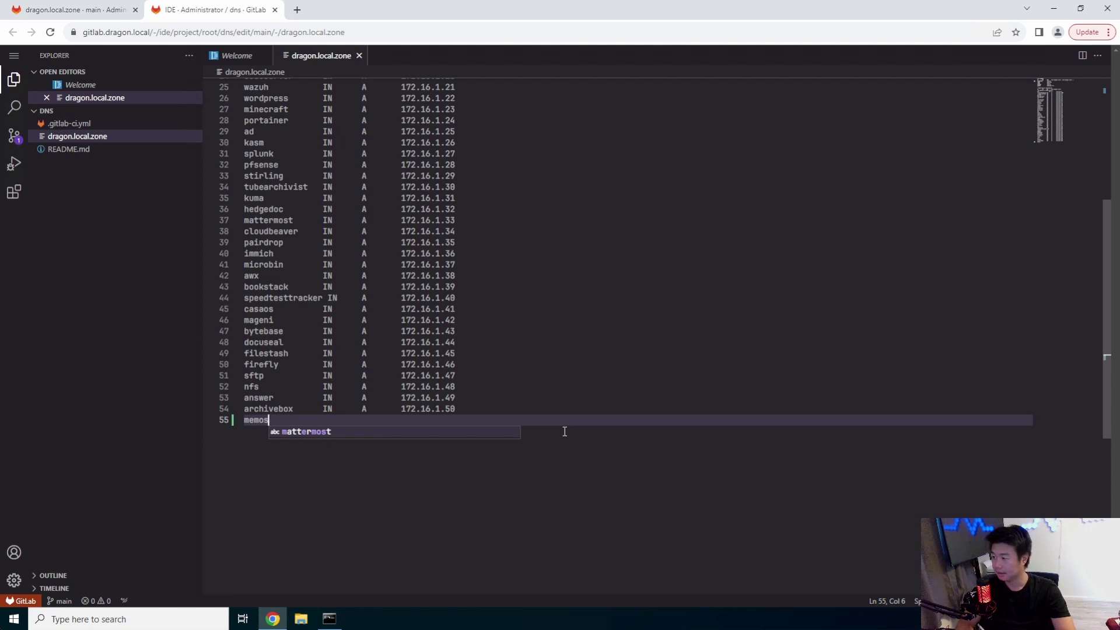
key(Tab)
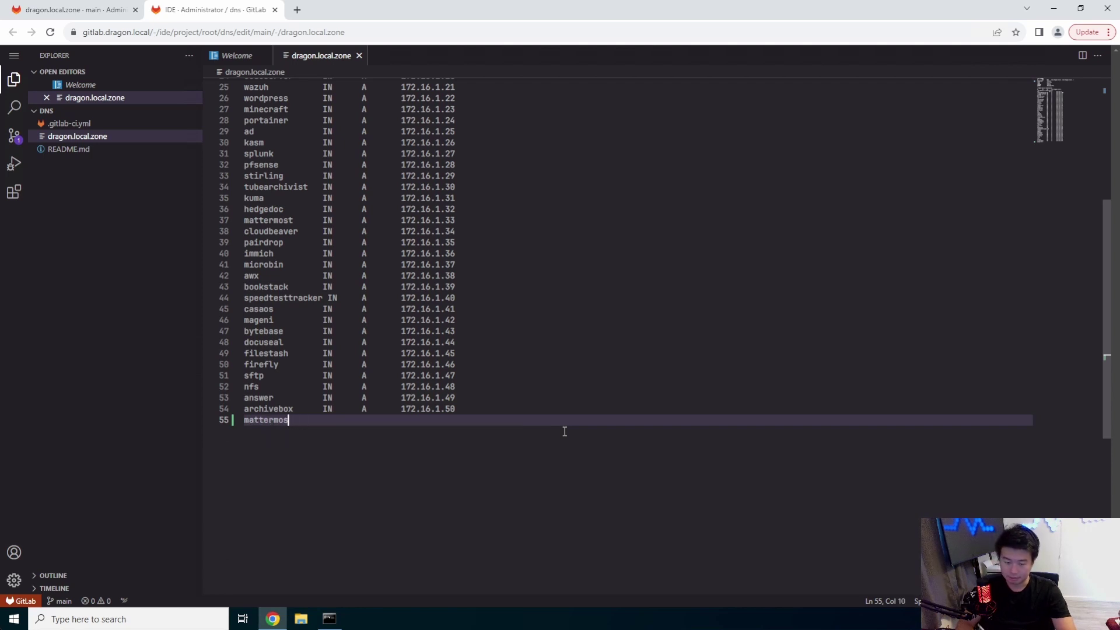
key(BackSpace)
key(BackSpace)
key(BackSpace)
key(BackSpace)
text(emos       )
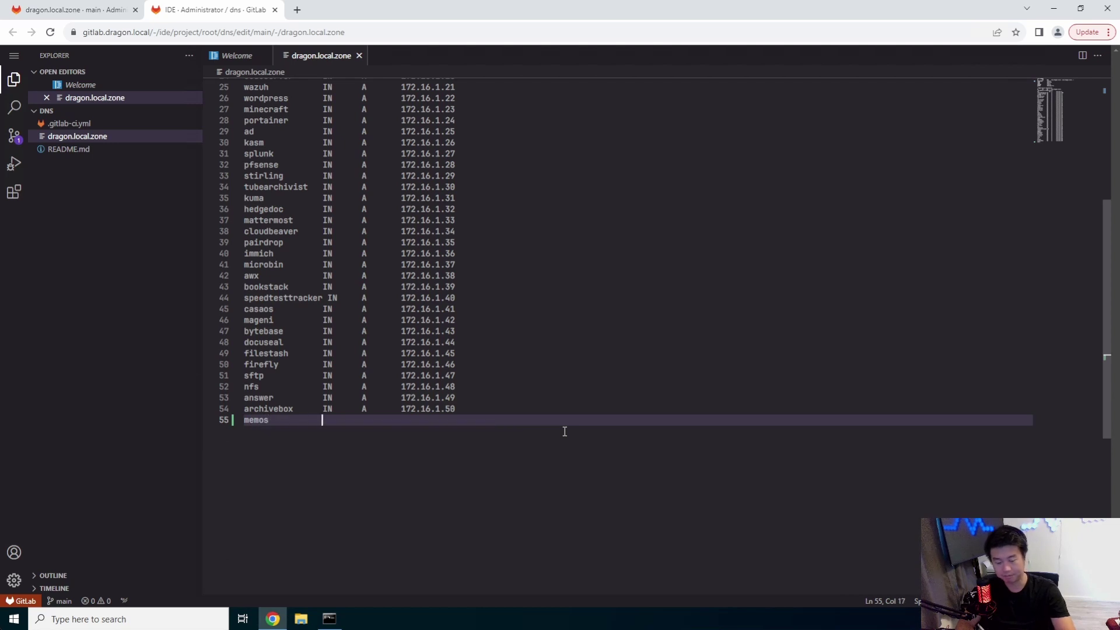
text(    IN      ad)
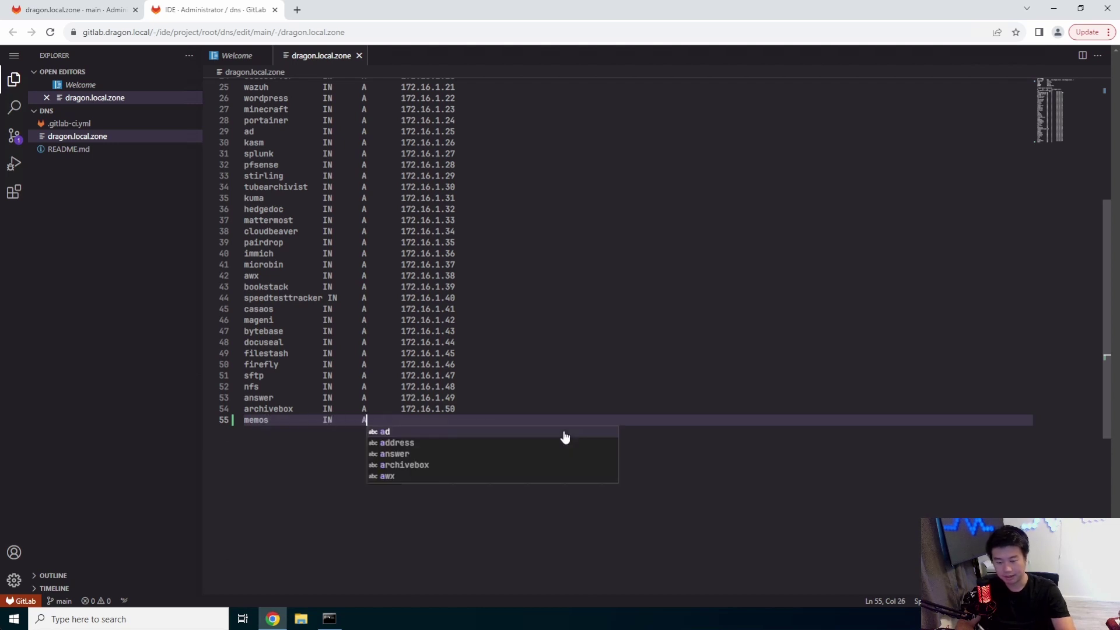
key(BackSpace)
text(A)
key(Escape)
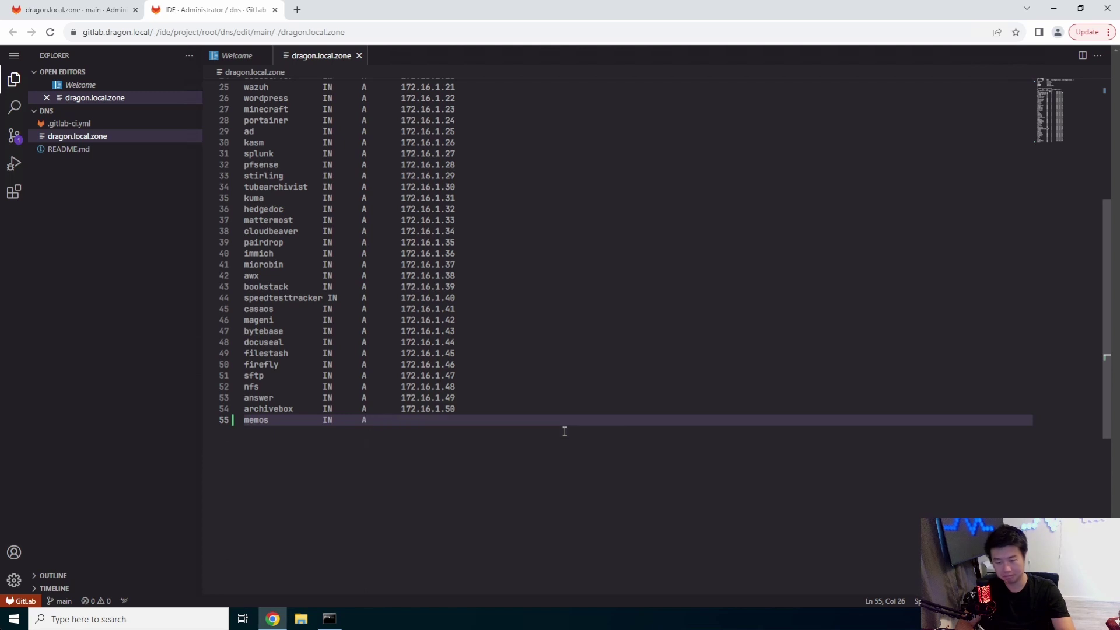
text(172.16.1.51)
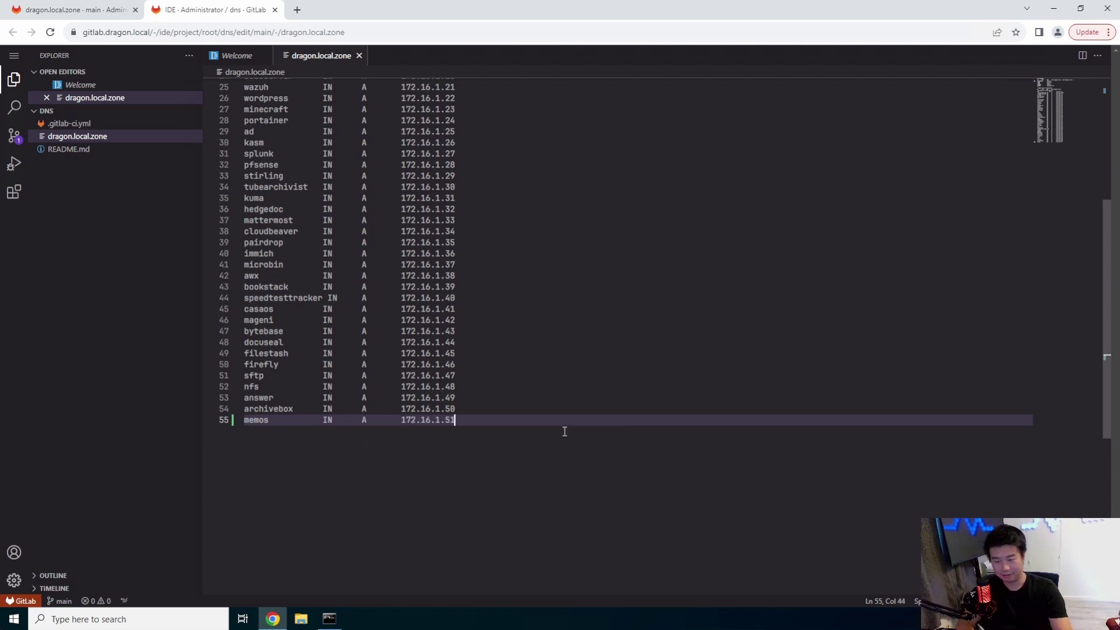
Step: Commit the zone change to main with message 'add memos' and close the Web IDE
click(14, 135)
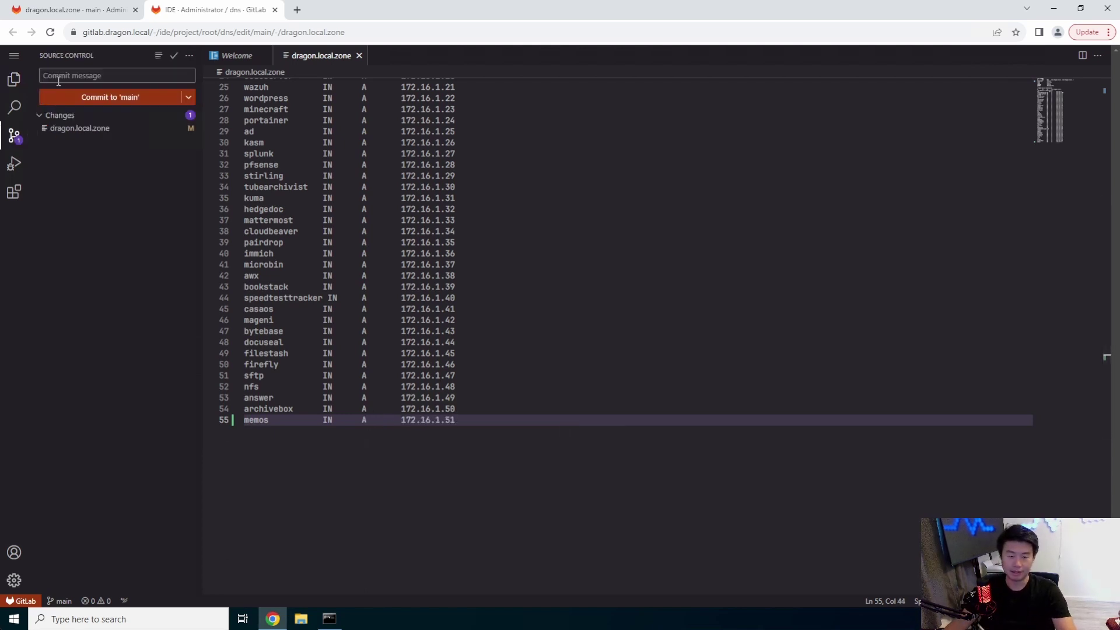
text(add memos)
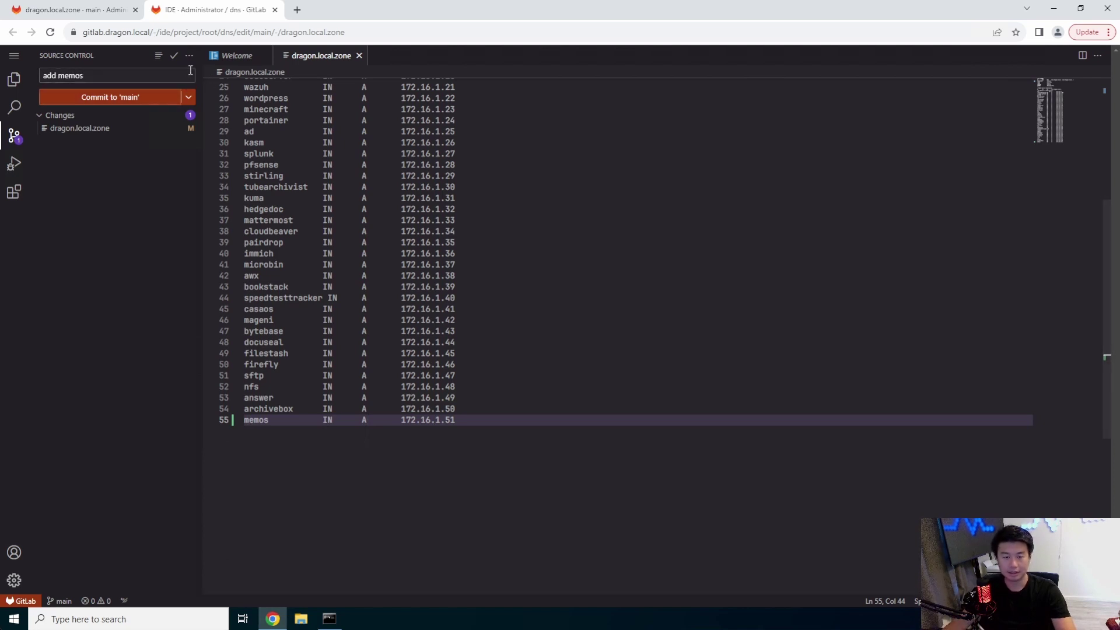
click(162, 98)
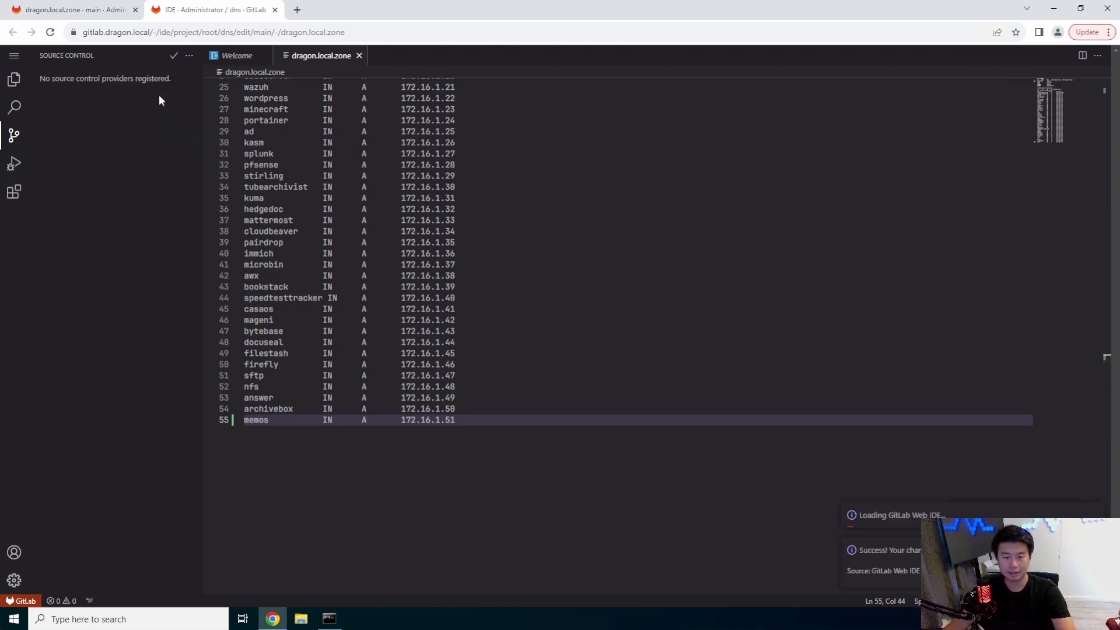
click(275, 10)
Step: Search 'memos docker container' and open the usememos/memos GitHub repository
key(ctrl+t)
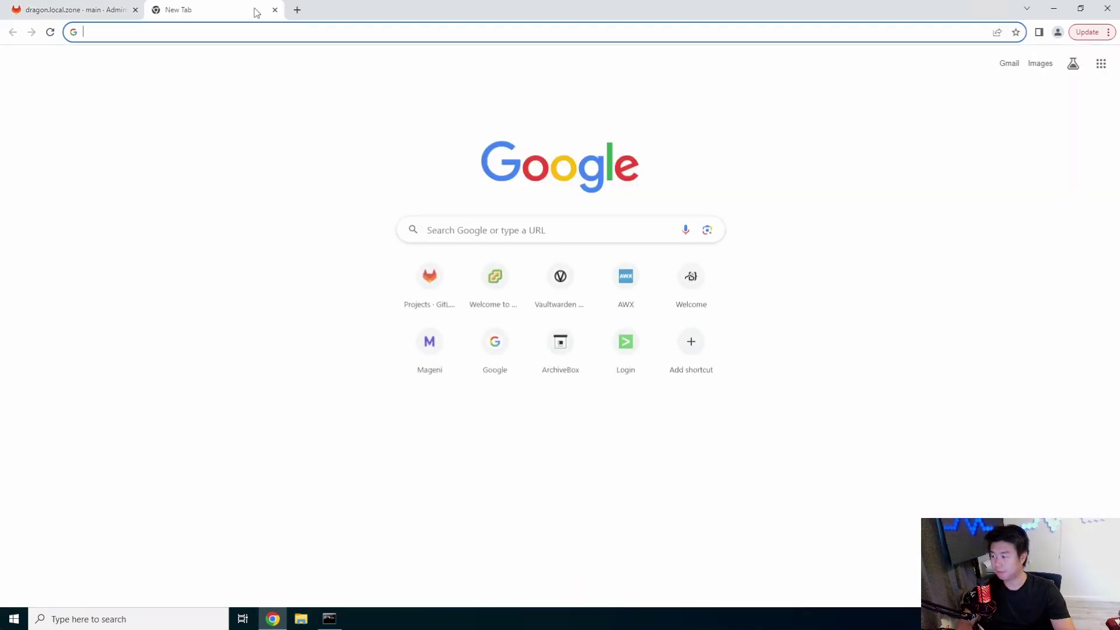
text(memo)
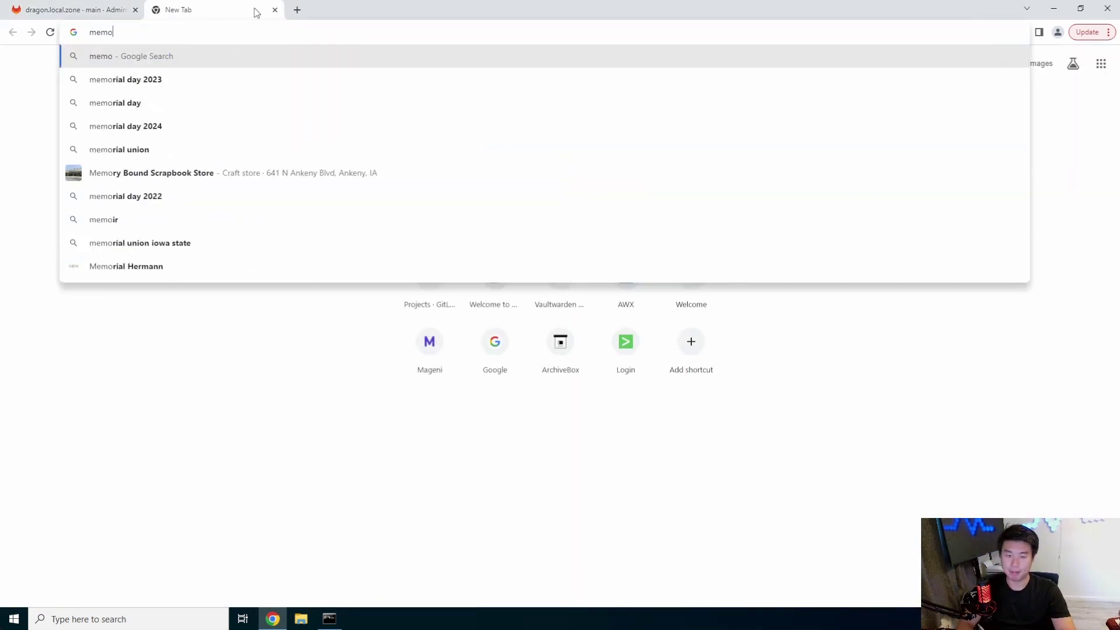
text(s docker c)
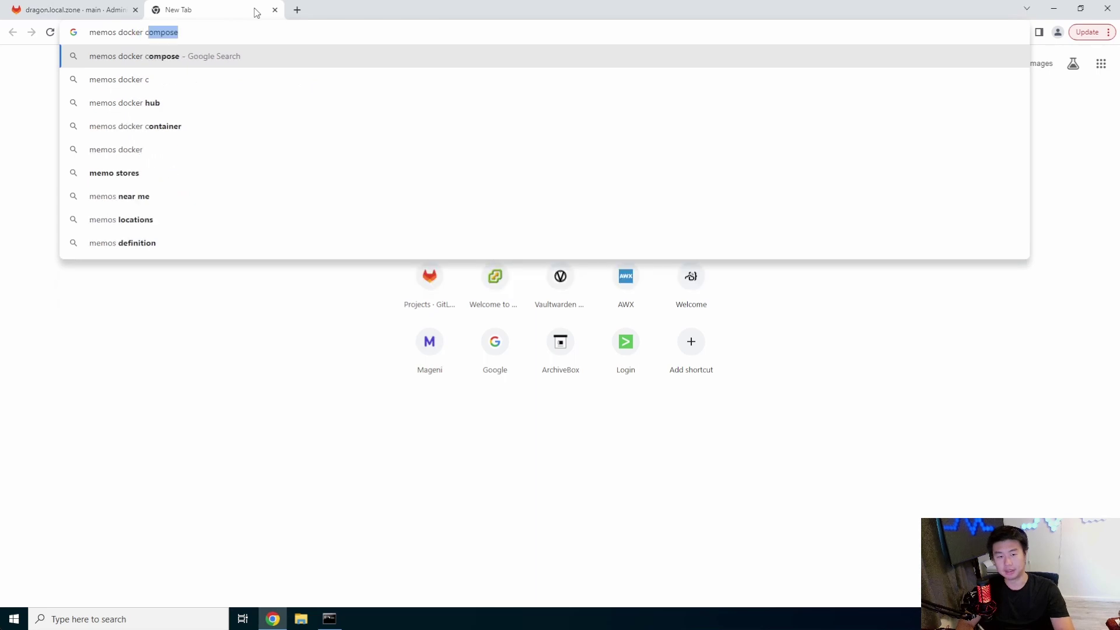
text(ontainer)
key(Return)
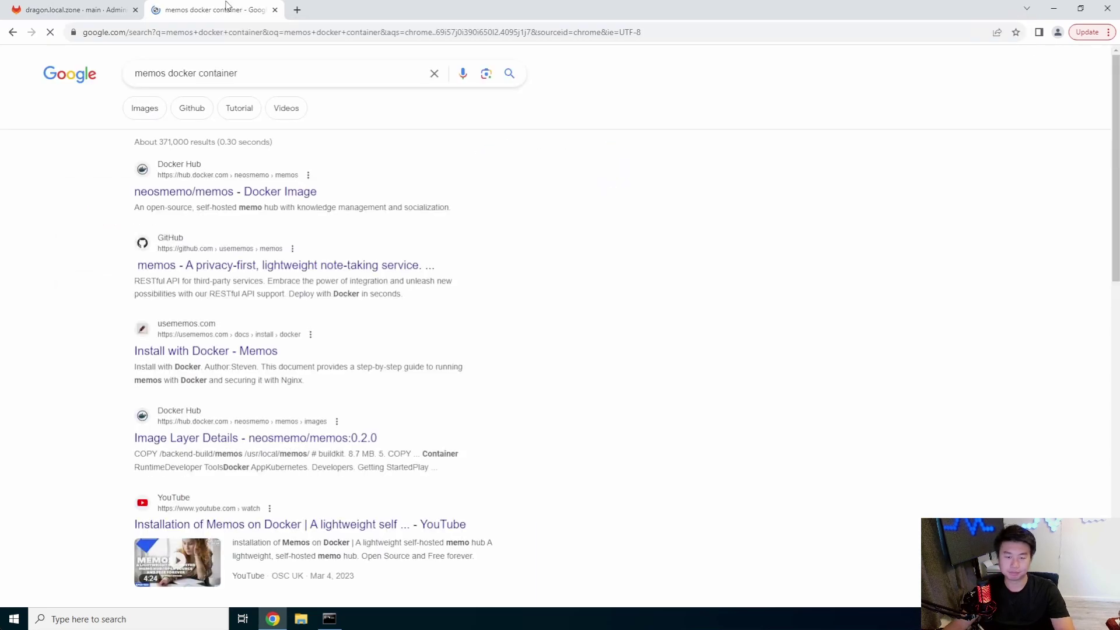
click(231, 193)
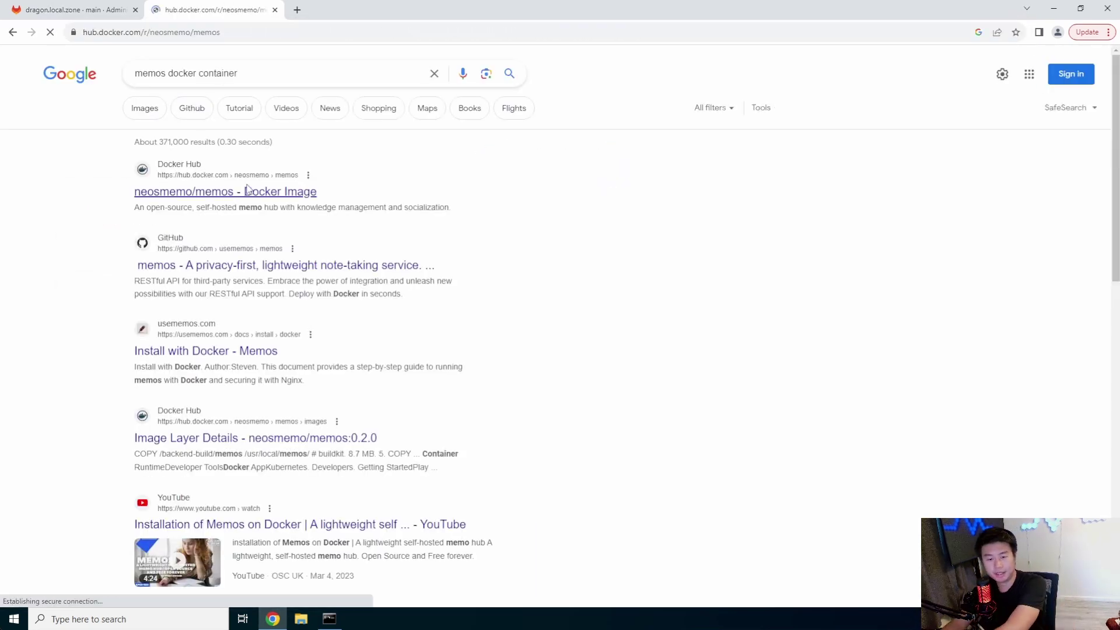
click(12, 31)
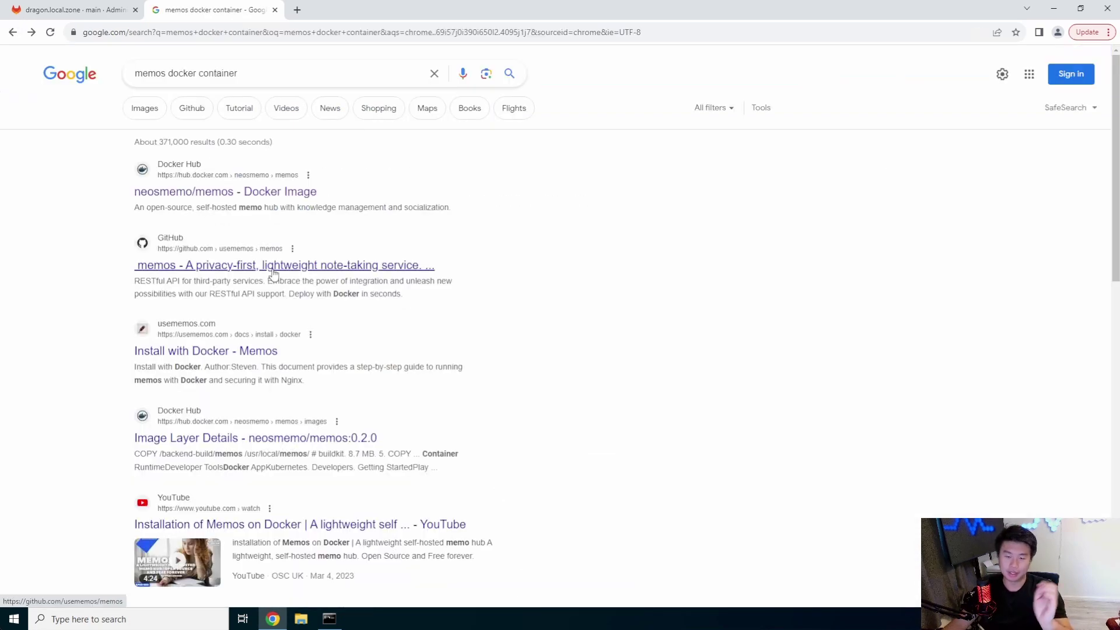
middle_click(273, 266)
click(337, 10)
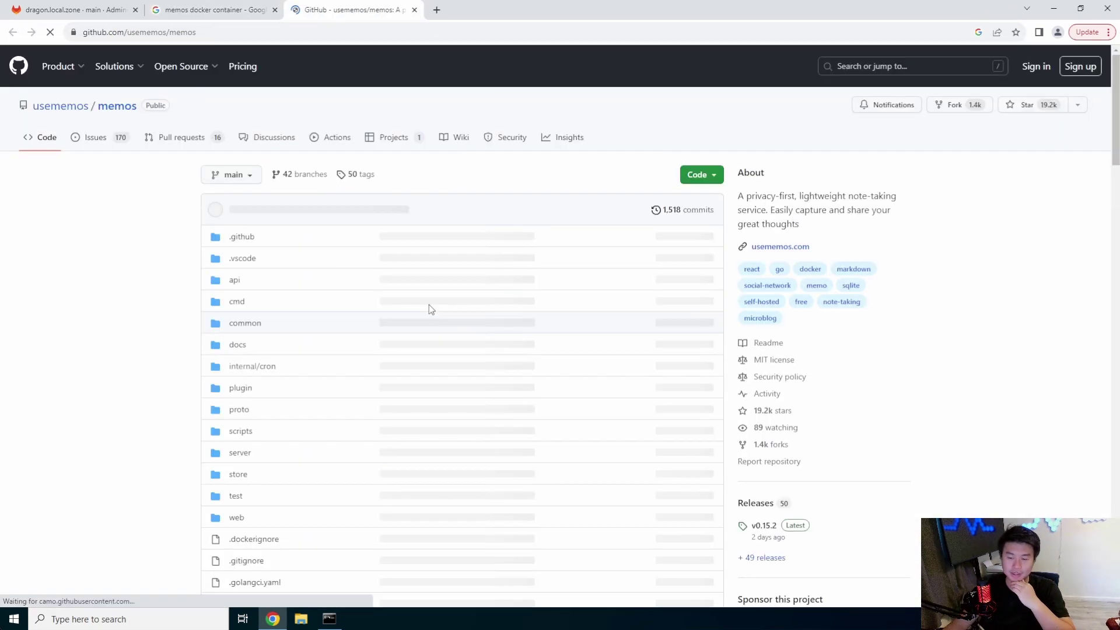
Step: Find the README's Deploy with Docker section and select its docker run command
scroll(642, 312, down, 12)
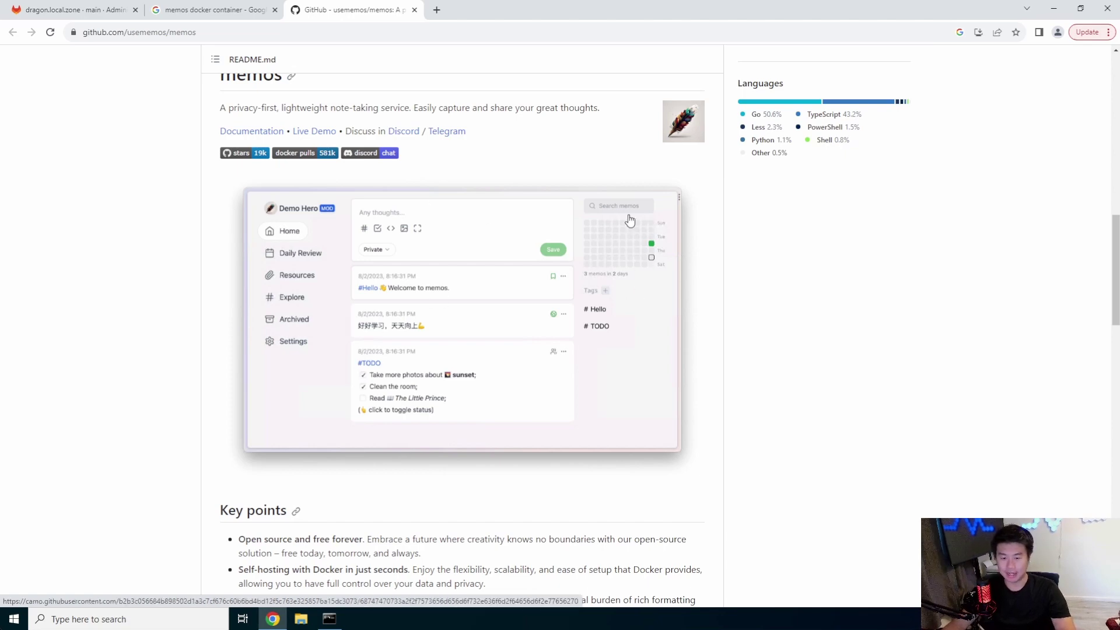
scroll(418, 287, down, 9)
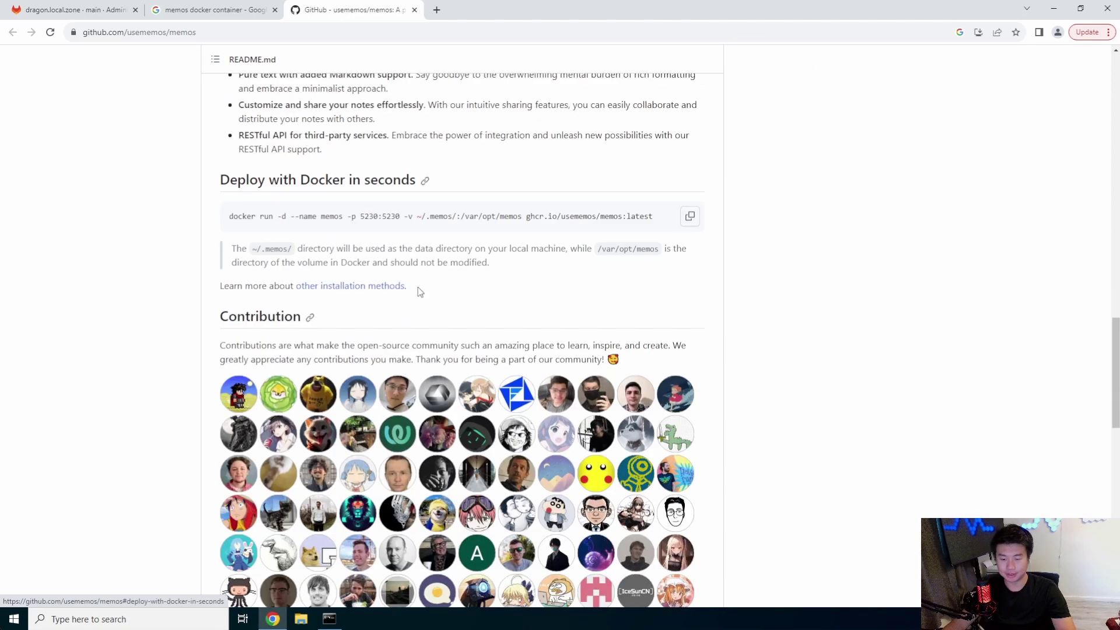
scroll(420, 291, up, 4)
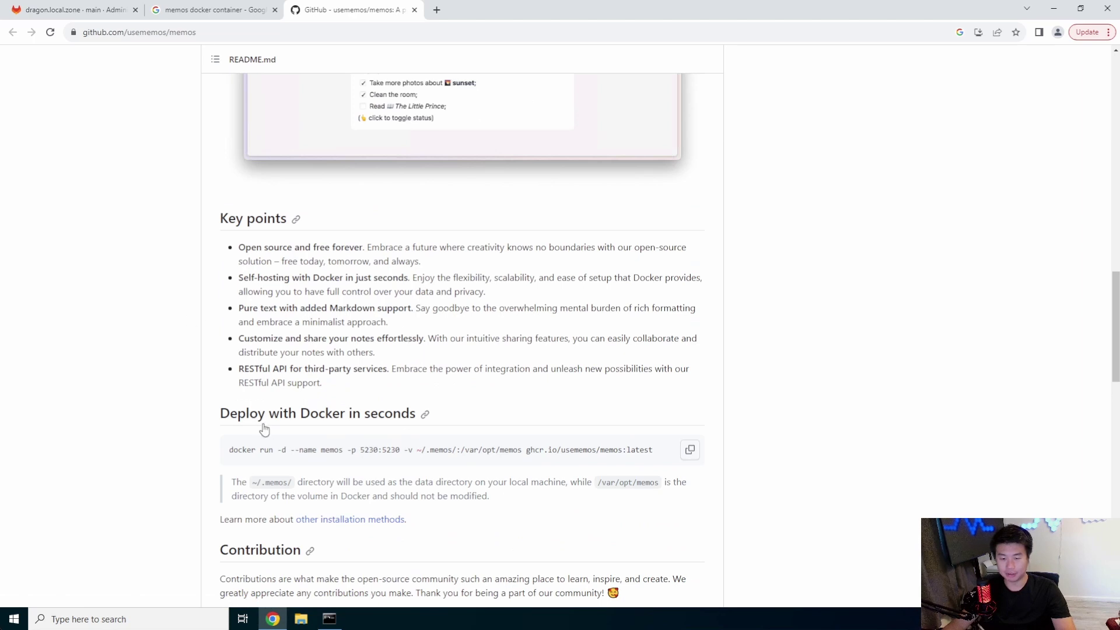
mouse_move(227, 450)
mouse_down()
mouse_move(653, 450)
mouse_move(217, 450)
mouse_up()
click(654, 450)
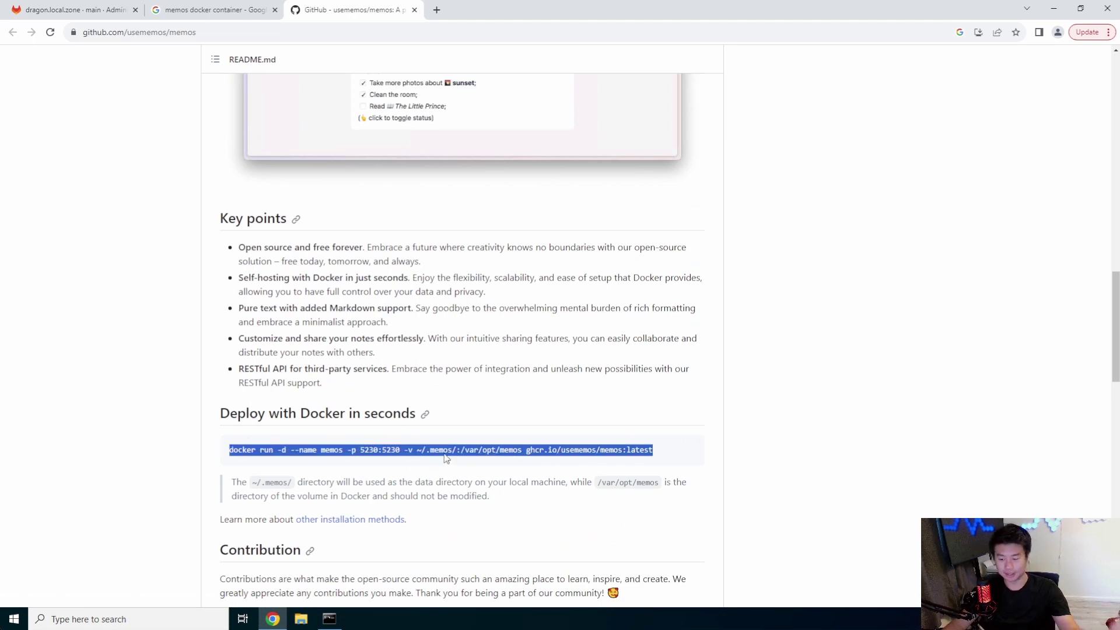
triple_click(385, 450)
click(331, 451)
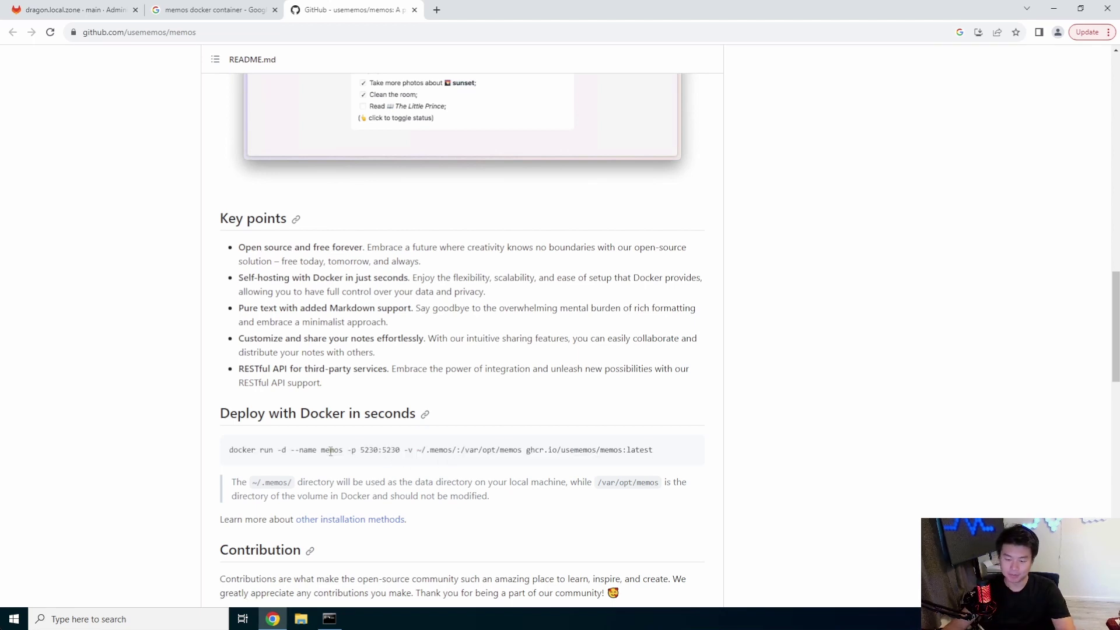
drag(360, 451, 376, 450)
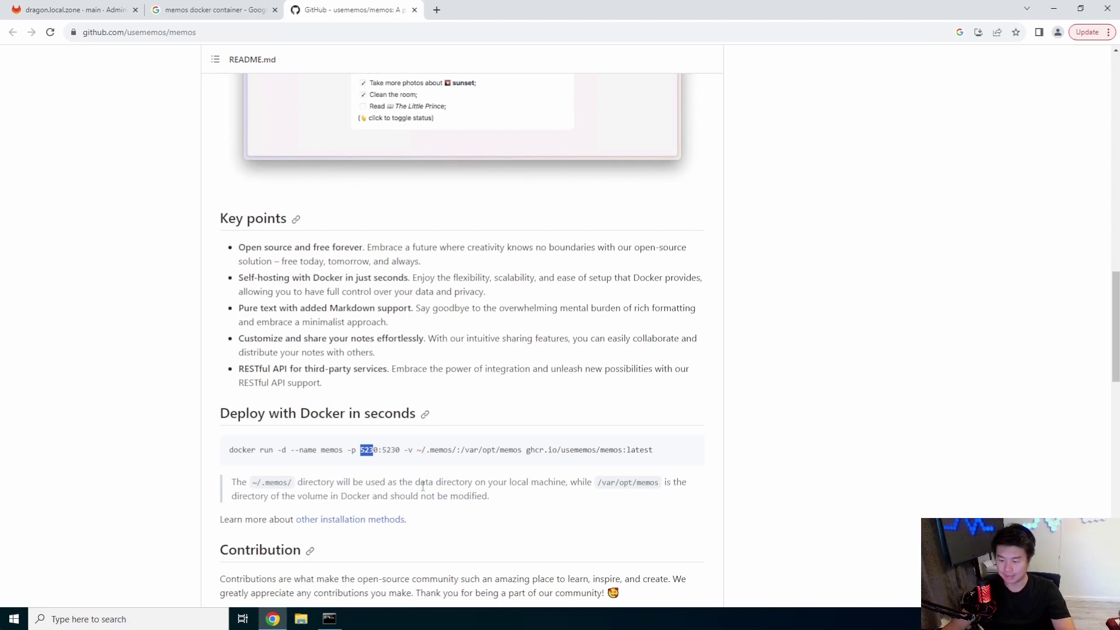
triple_click(455, 451)
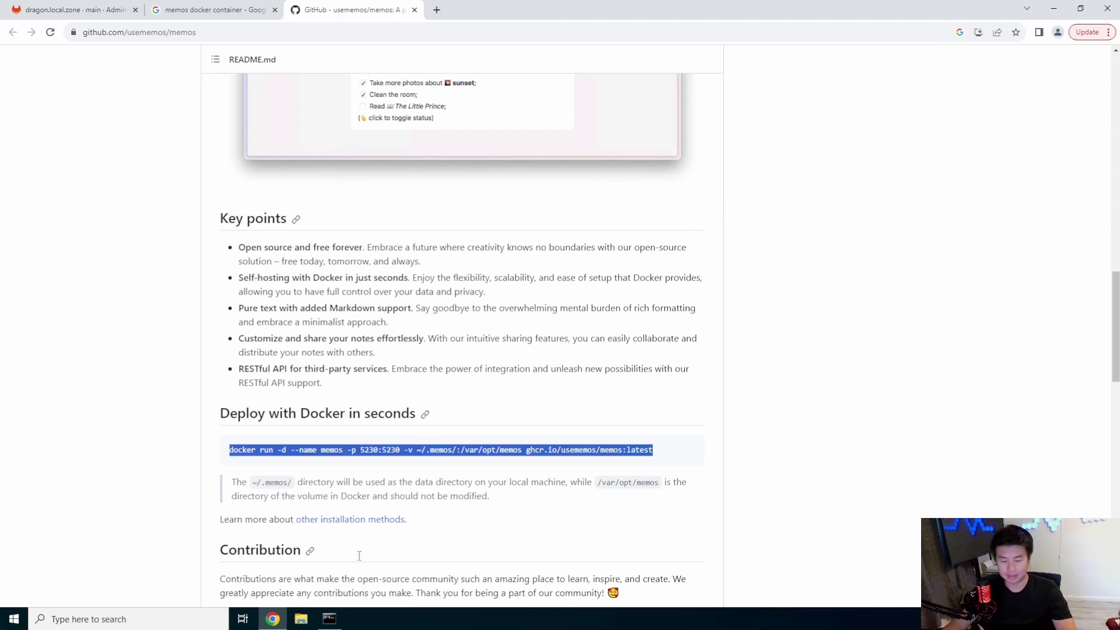
Step: Return to the SSH terminal and enter systemctl enable docker
click(330, 620)
click(597, 286)
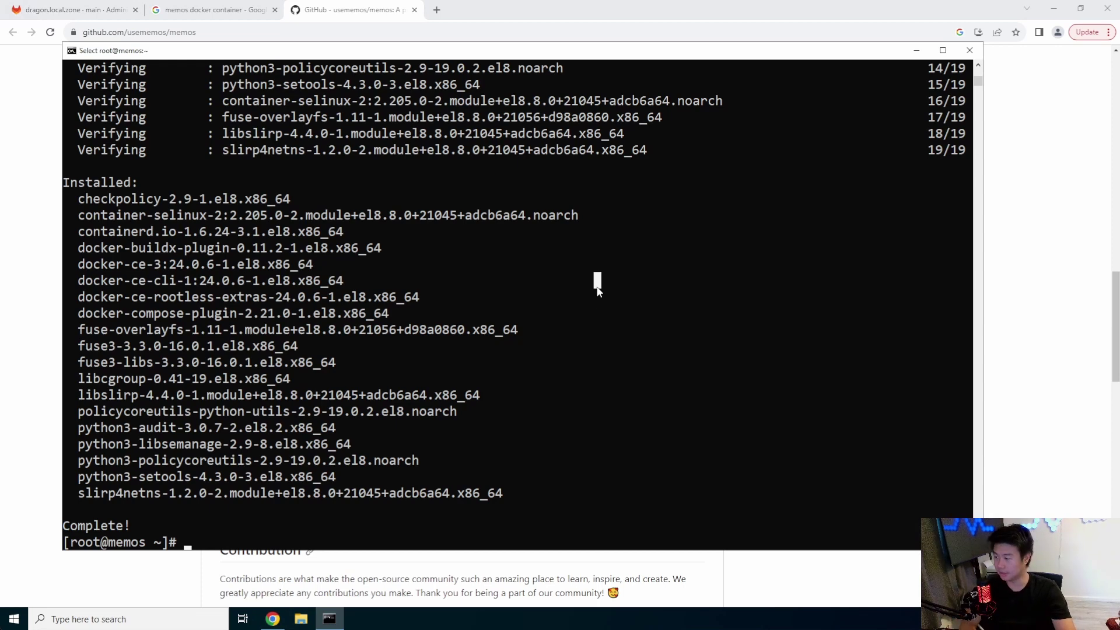
text(systemctl enable d)
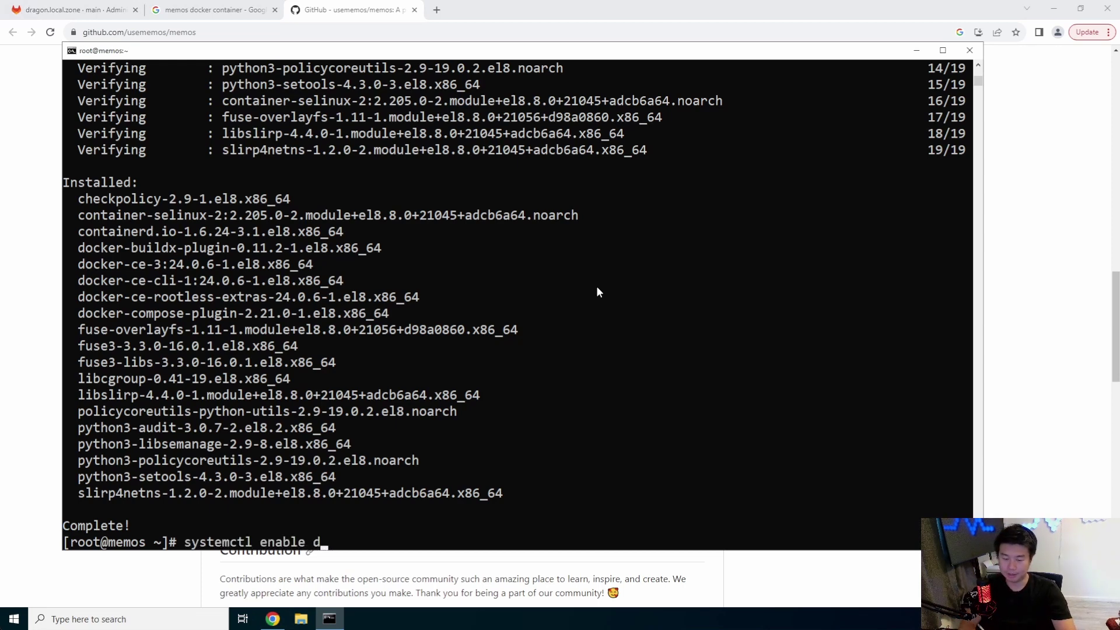
text(ocker)
Step: Enable and start Docker, then run the README's docker run command for memos
key(Return)
text(systemctl sta)
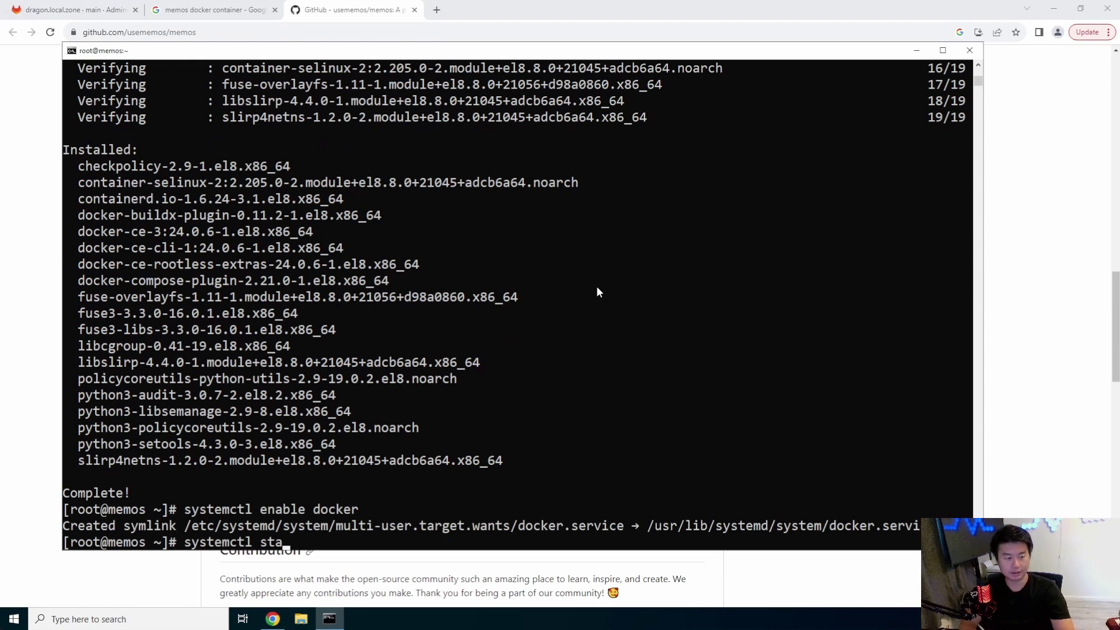
text(rt docker)
key(Return)
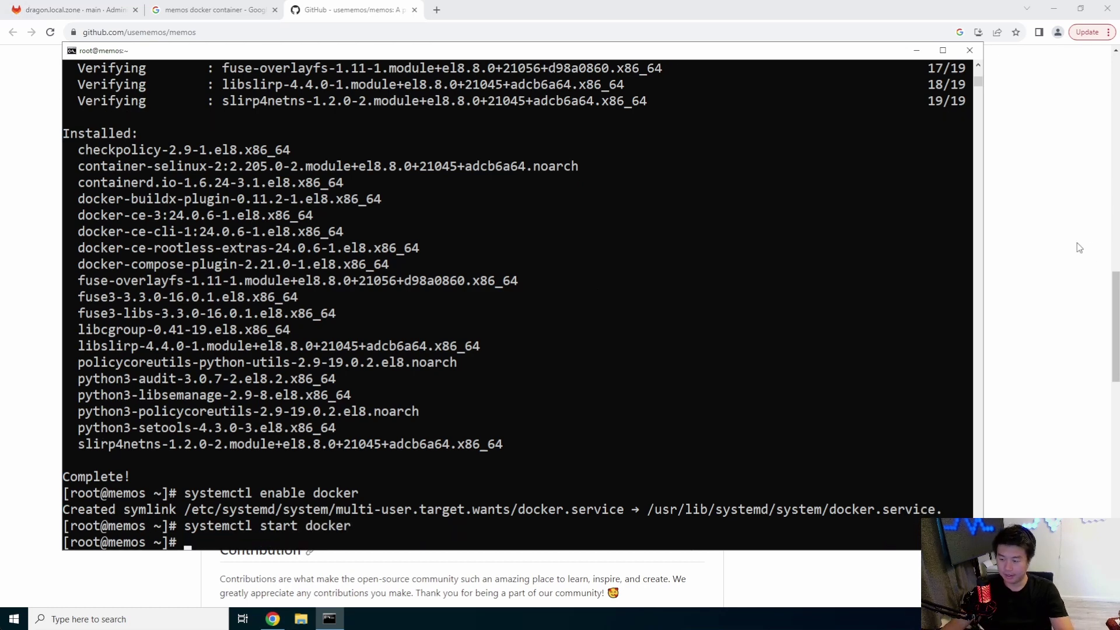
click(1078, 248)
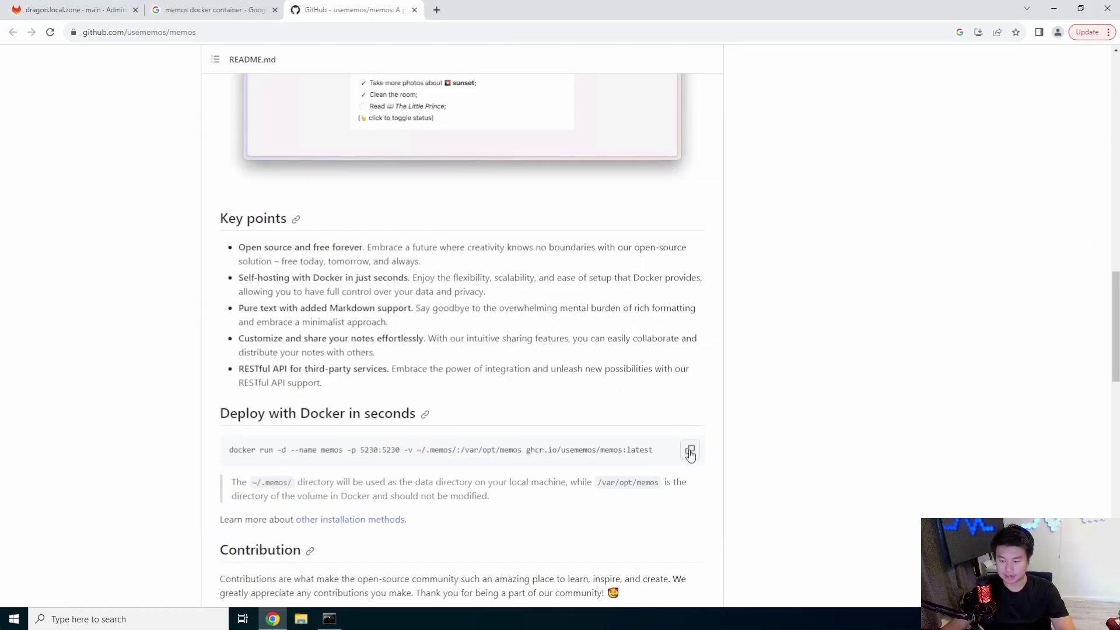
click(691, 454)
click(329, 618)
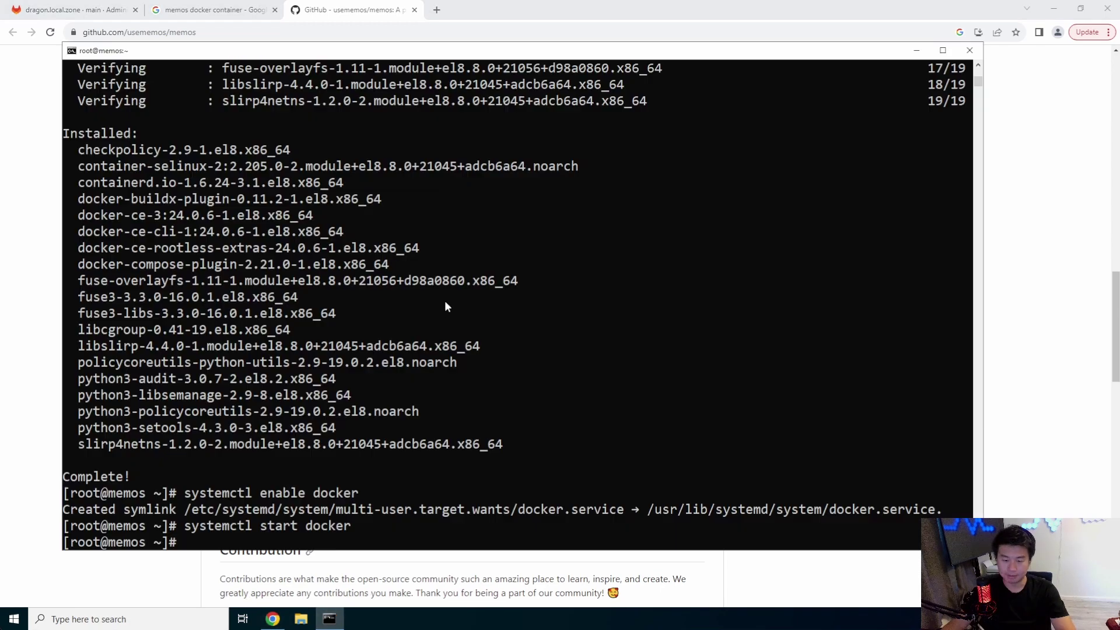
right_click(445, 300)
key(Return)
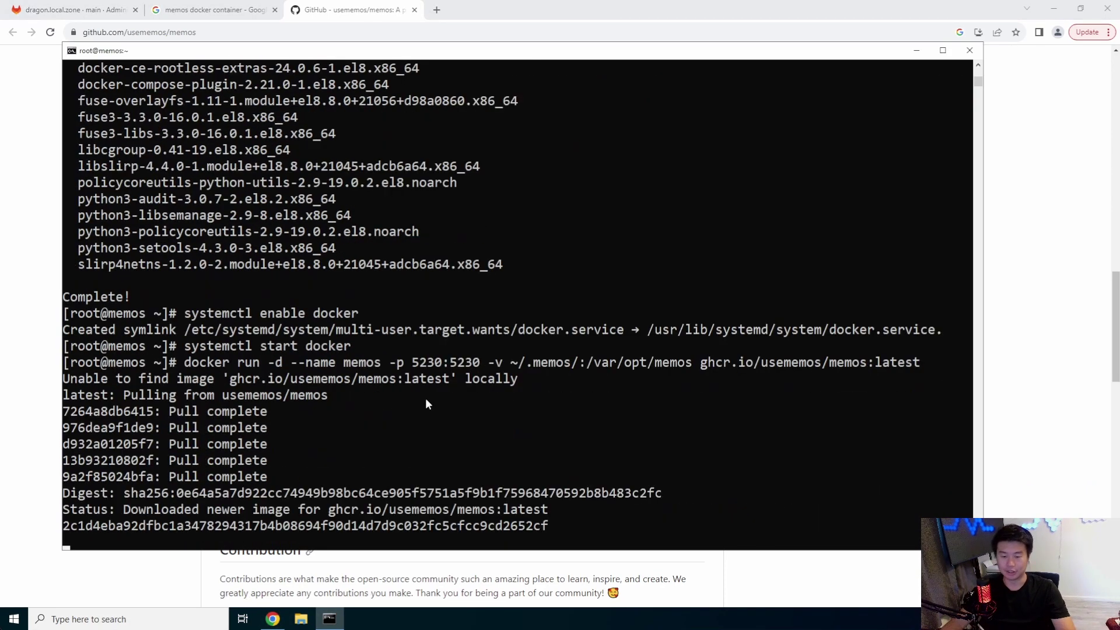
Step: List containers with docker ps -a to confirm memos is published on port 5230
text(docker)
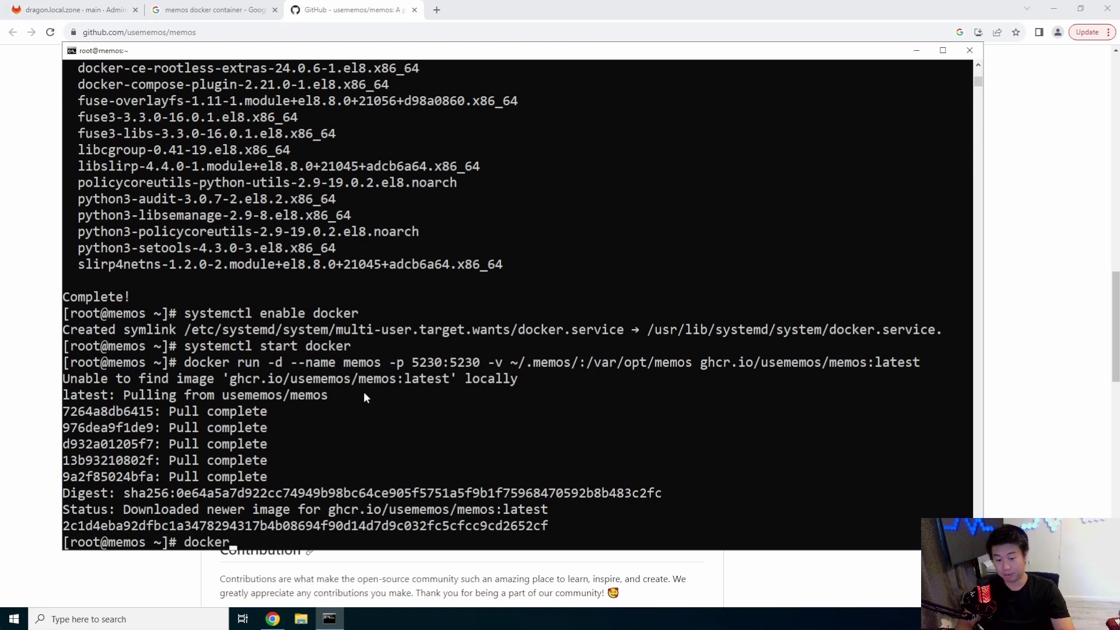
text( ps -a)
key(Return)
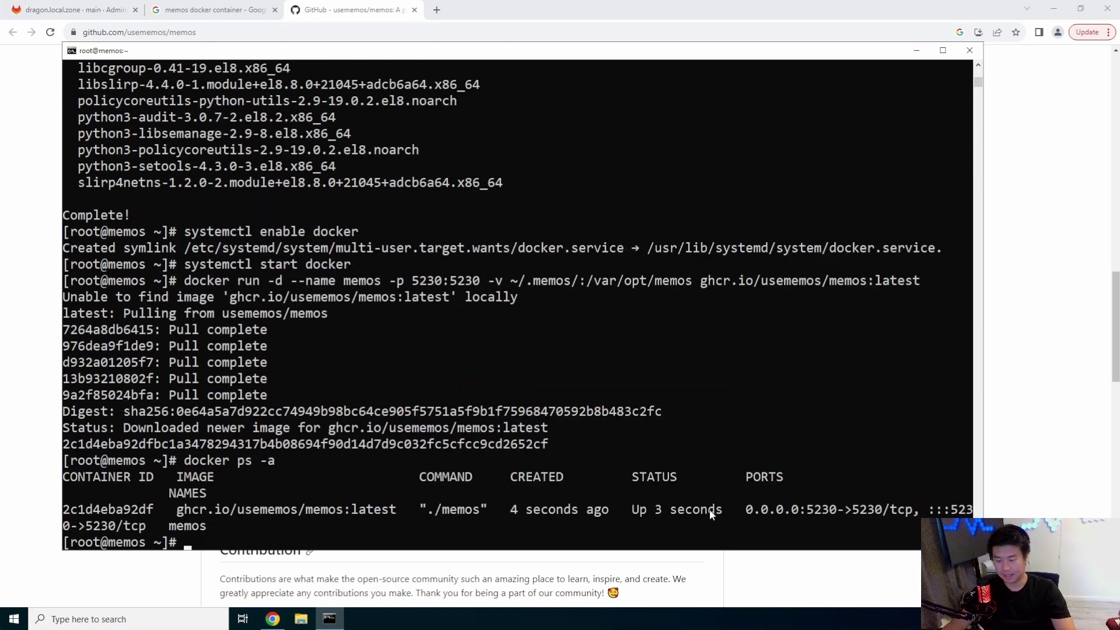
drag(710, 514, 640, 512)
drag(830, 512, 785, 513)
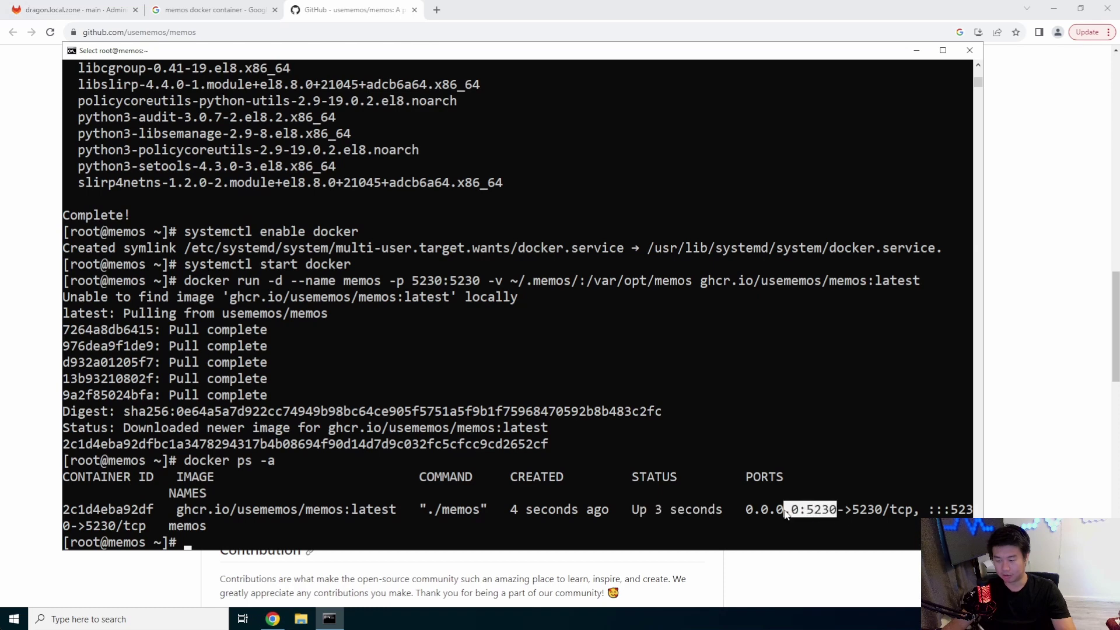
click(888, 515)
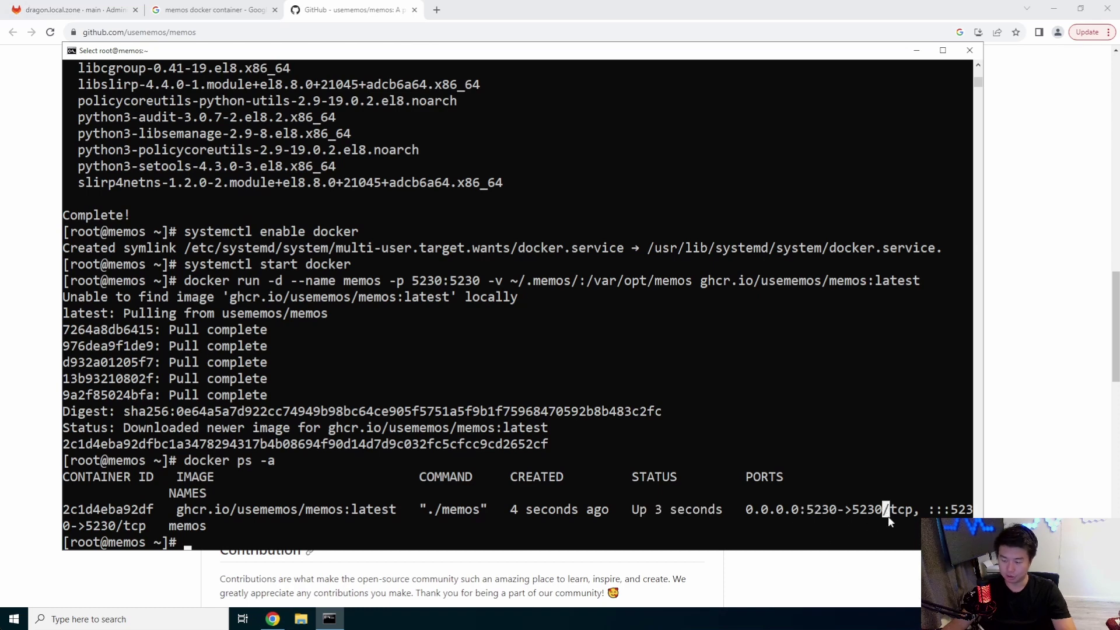
click(437, 10)
text(http)
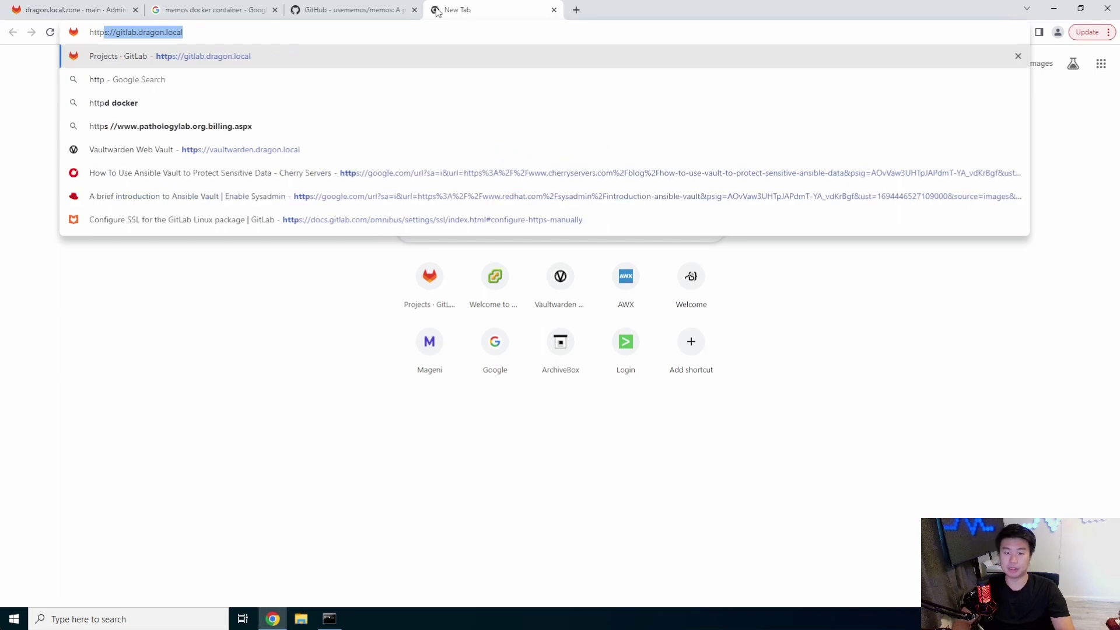
text(://me)
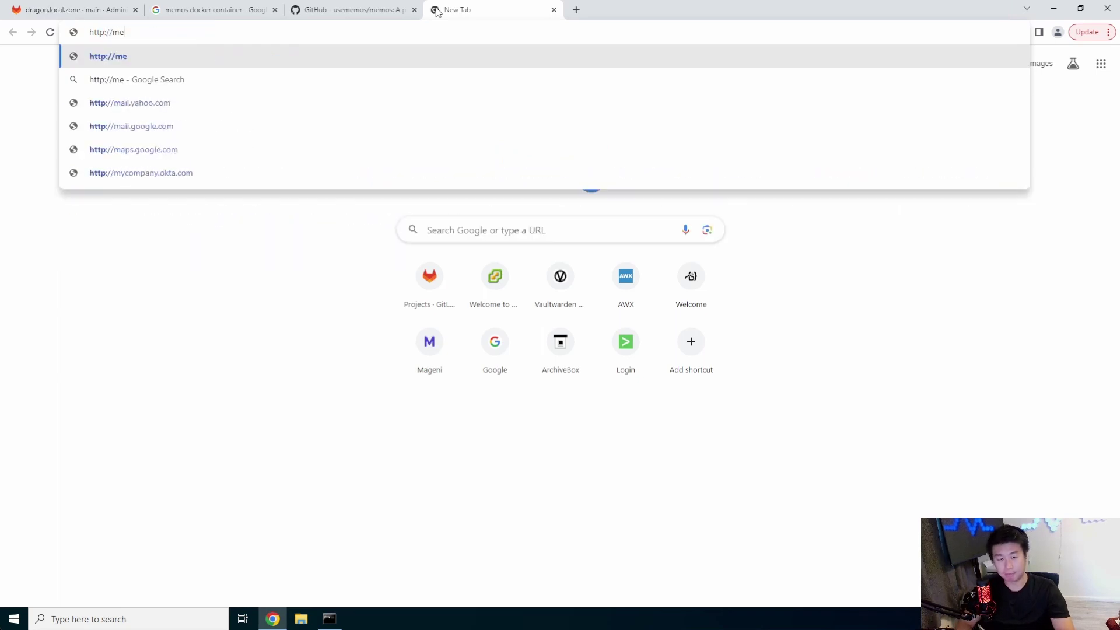
text(mos.dragon.lo)
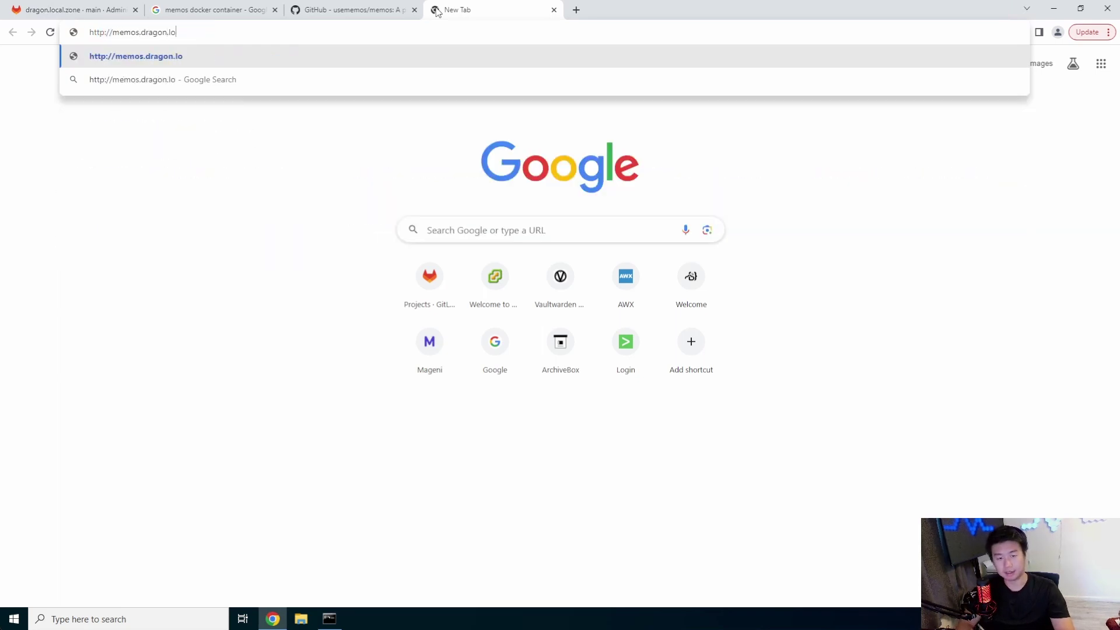
text(cal:5230)
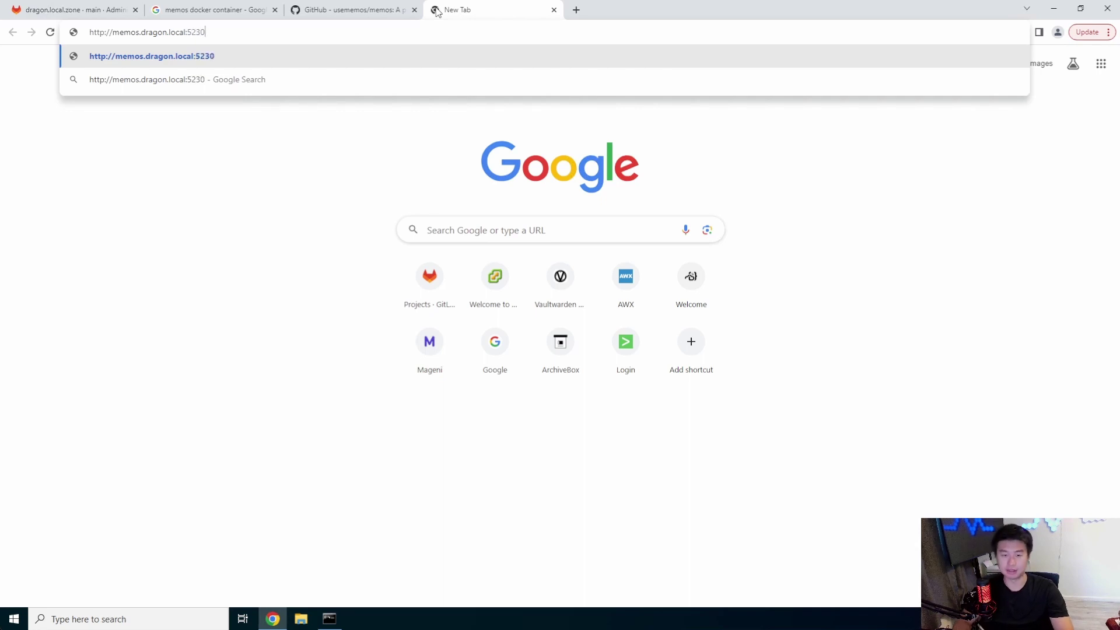
key(Return)
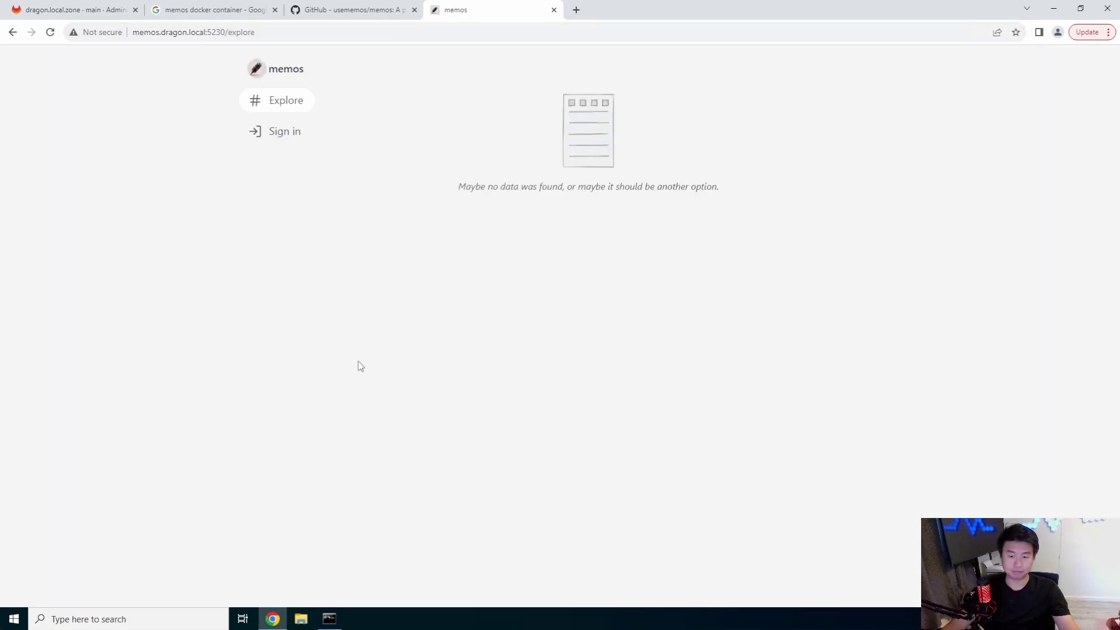
click(281, 131)
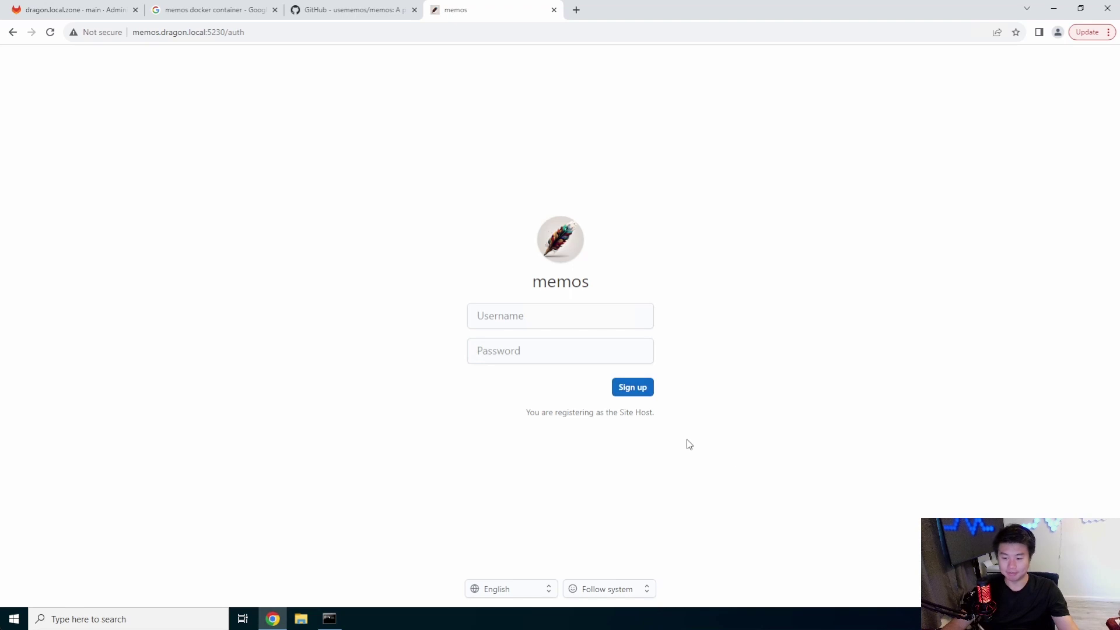
Step: Sign up the site host account with a username and password, declining Chrome's password save
click(575, 315)
text(dragon)
key(Tab)
text(*************)
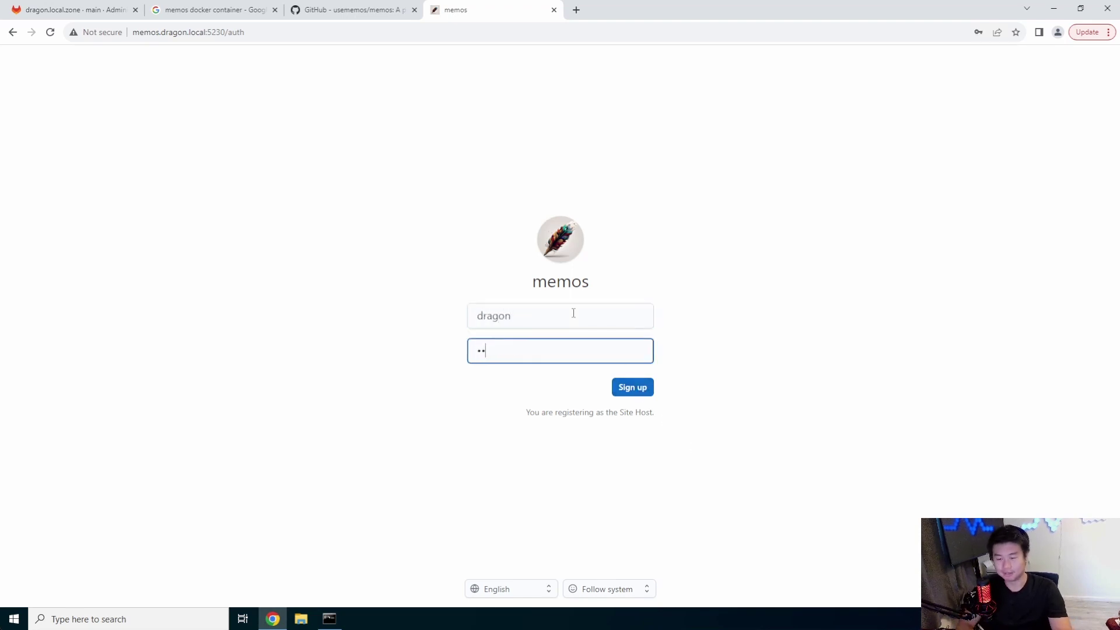
click(634, 386)
click(998, 200)
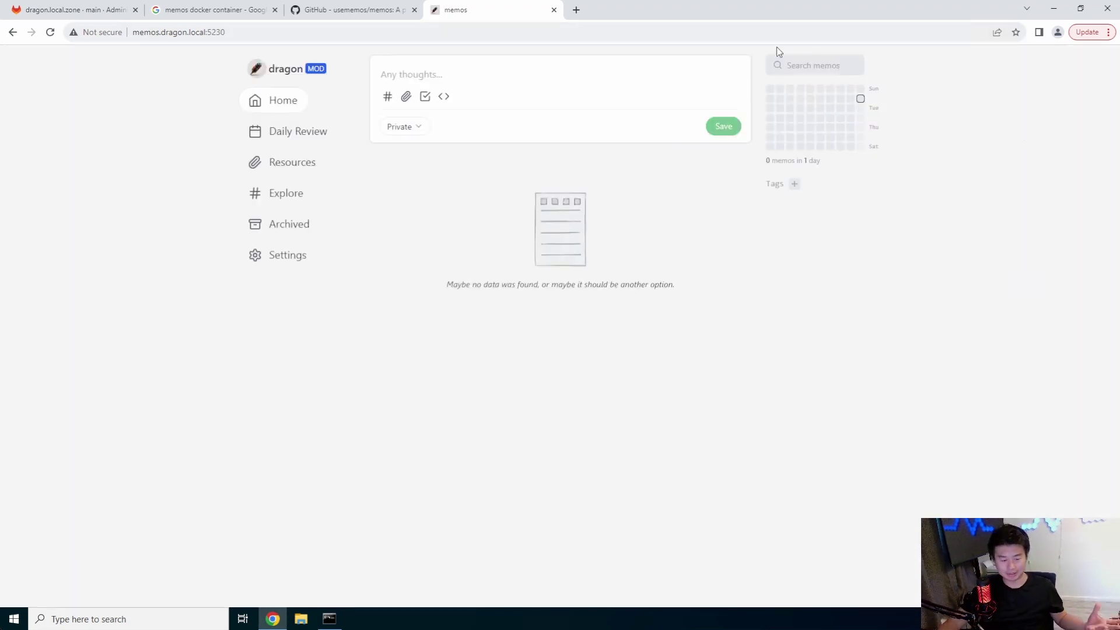
Step: Write and save a memo reading 'first post'
click(501, 70)
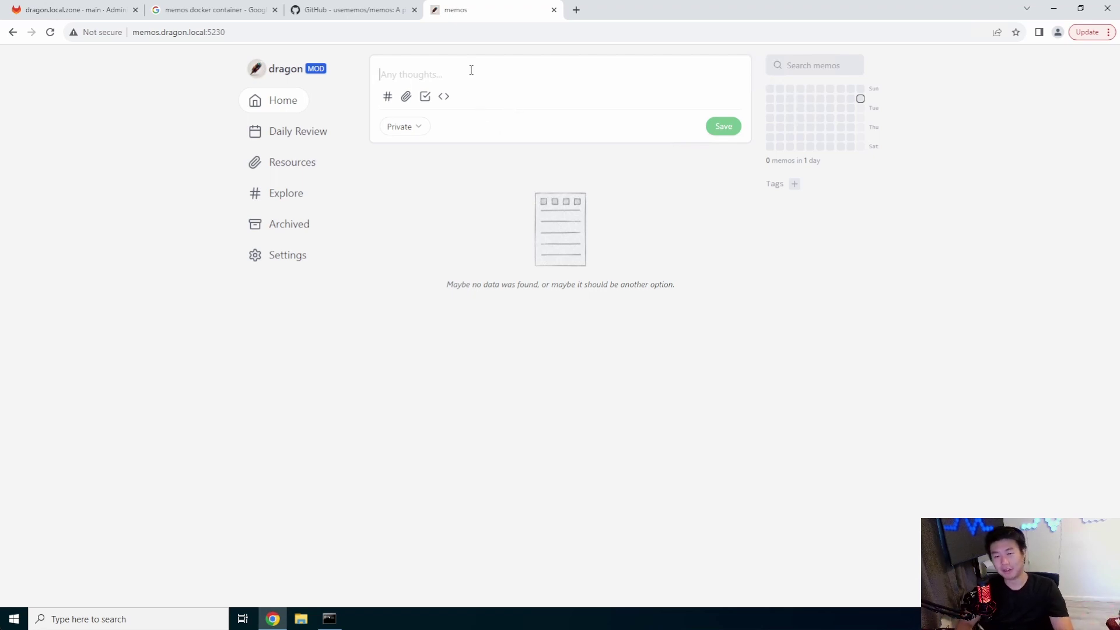
text(first post)
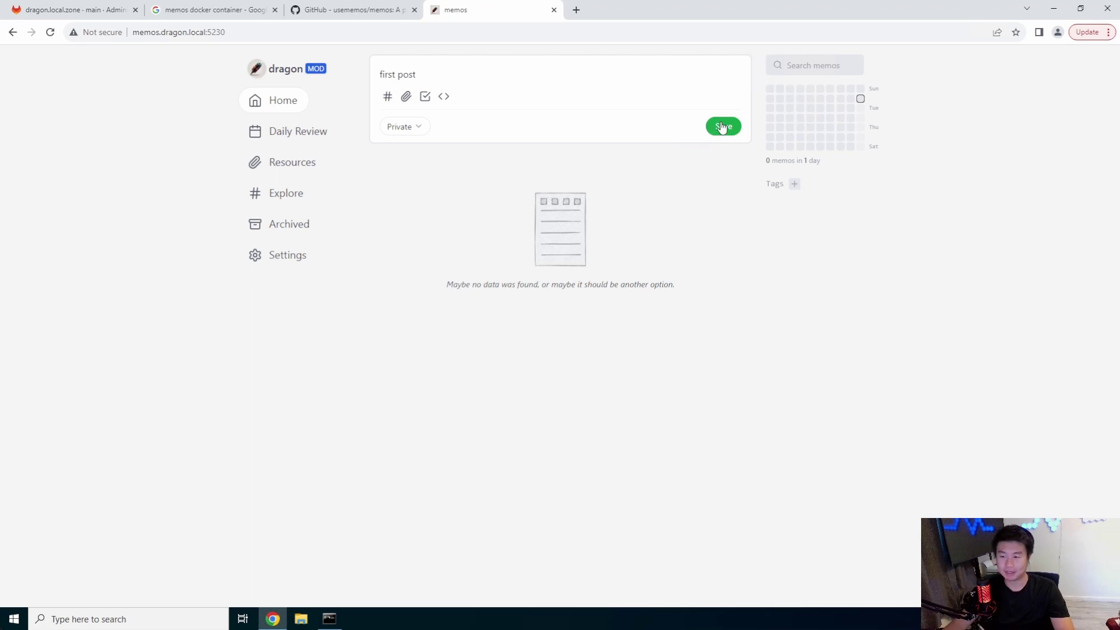
click(722, 126)
Step: Toggle the 9/25/2023 heatmap date filter on and off twice
mouse_move(862, 101)
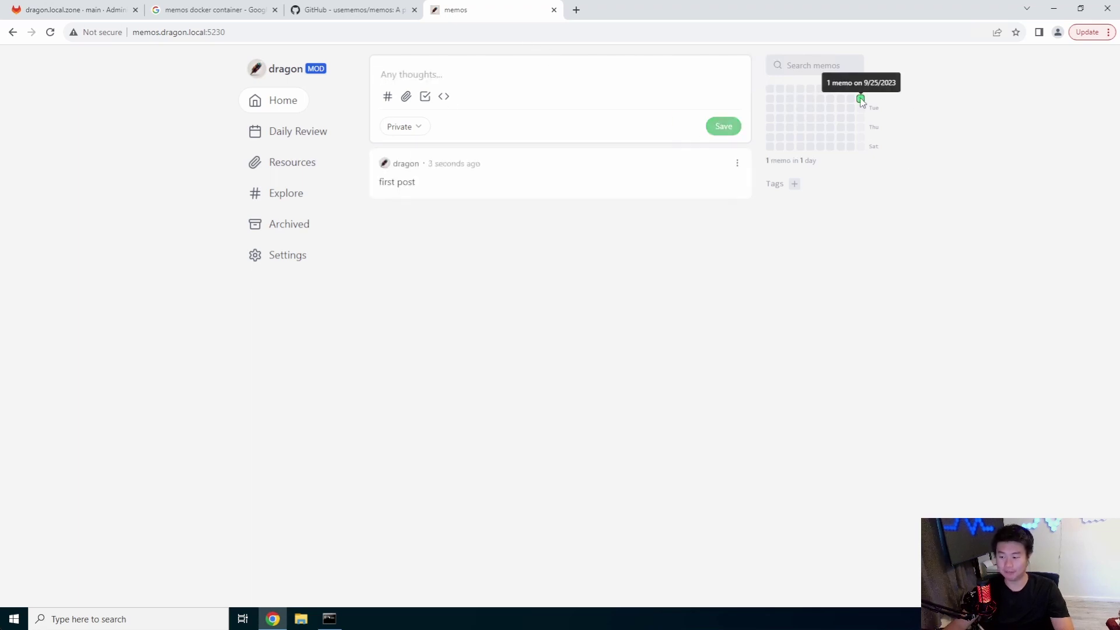
click(862, 100)
click(862, 100)
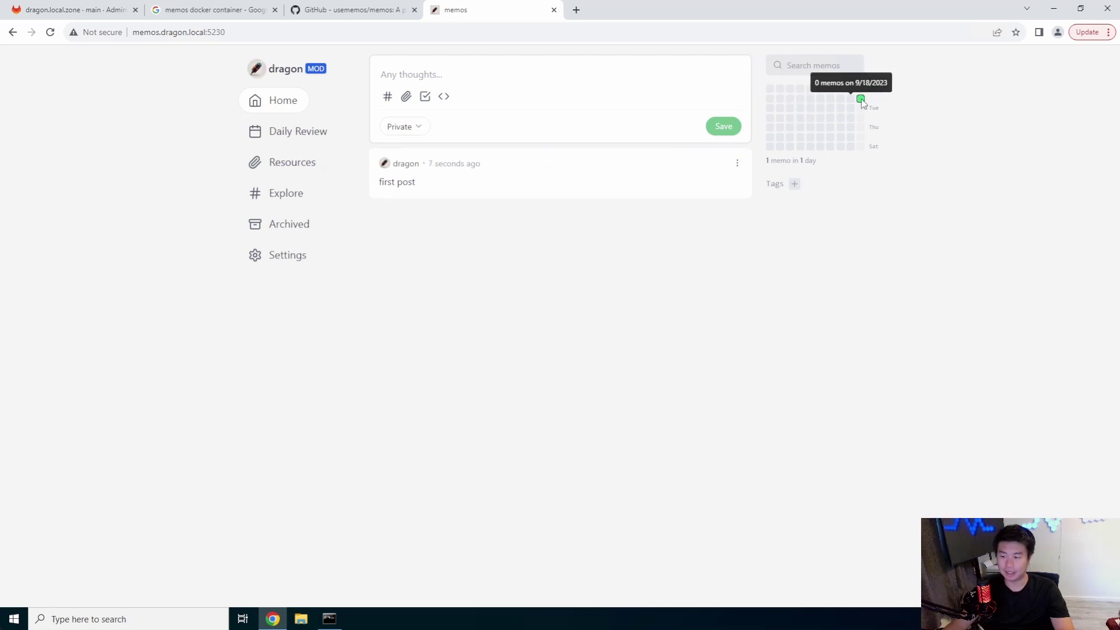
click(861, 99)
click(861, 100)
Step: Create a new tag named 'todo' from the Tags panel
click(794, 183)
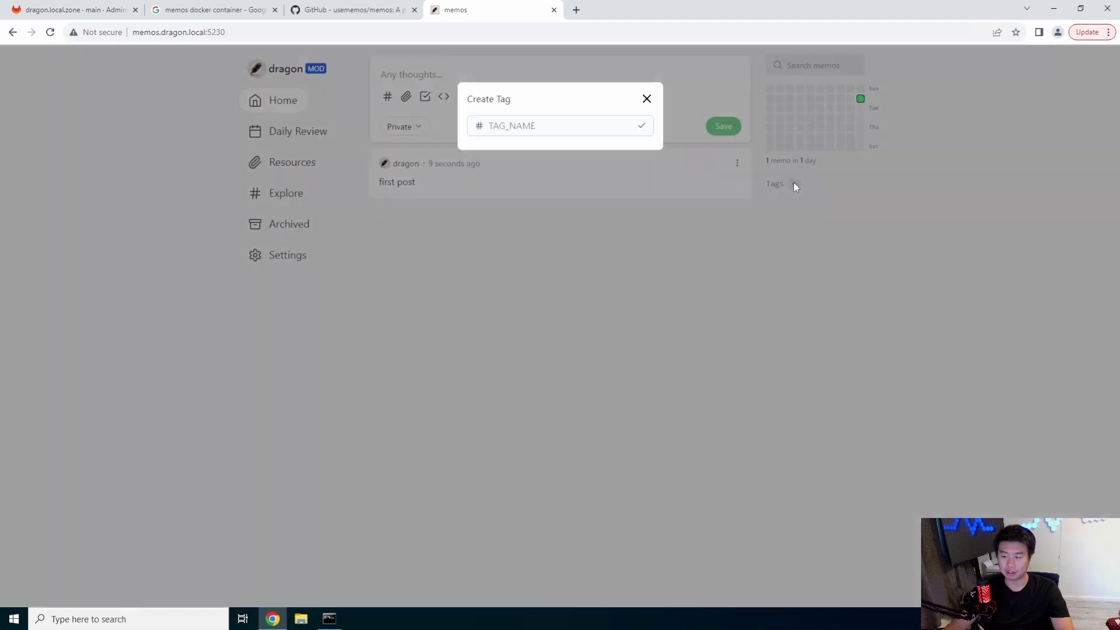
text(question)
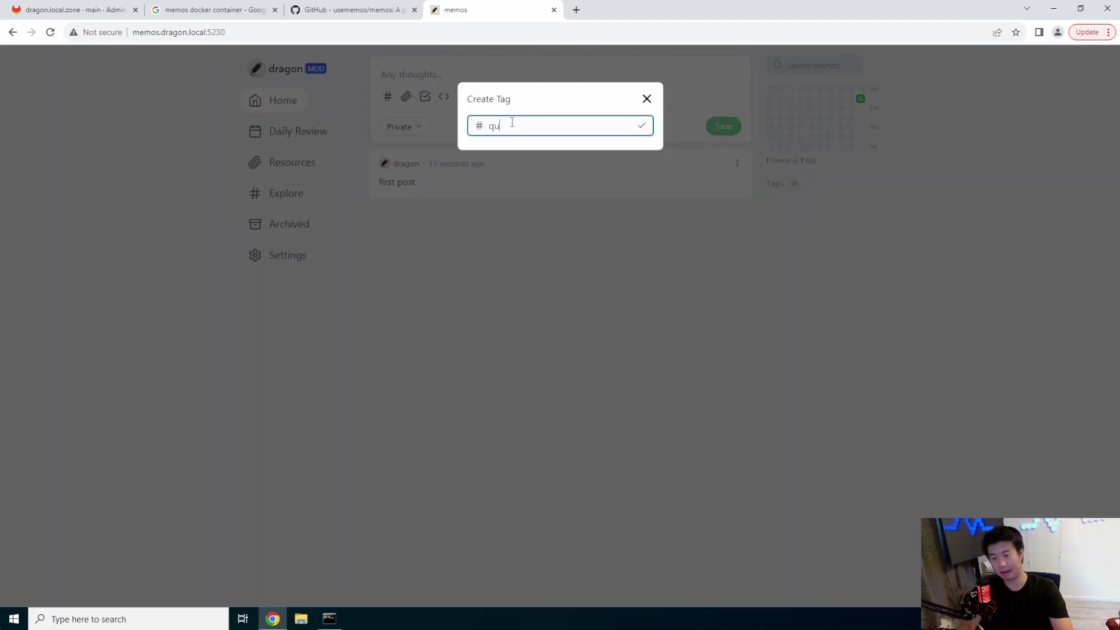
key(BackSpace)
key(BackSpace)
key(BackSpace)
key(BackSpace)
key(BackSpace)
key(BackSpace)
key(BackSpace)
text(todo)
key(Return)
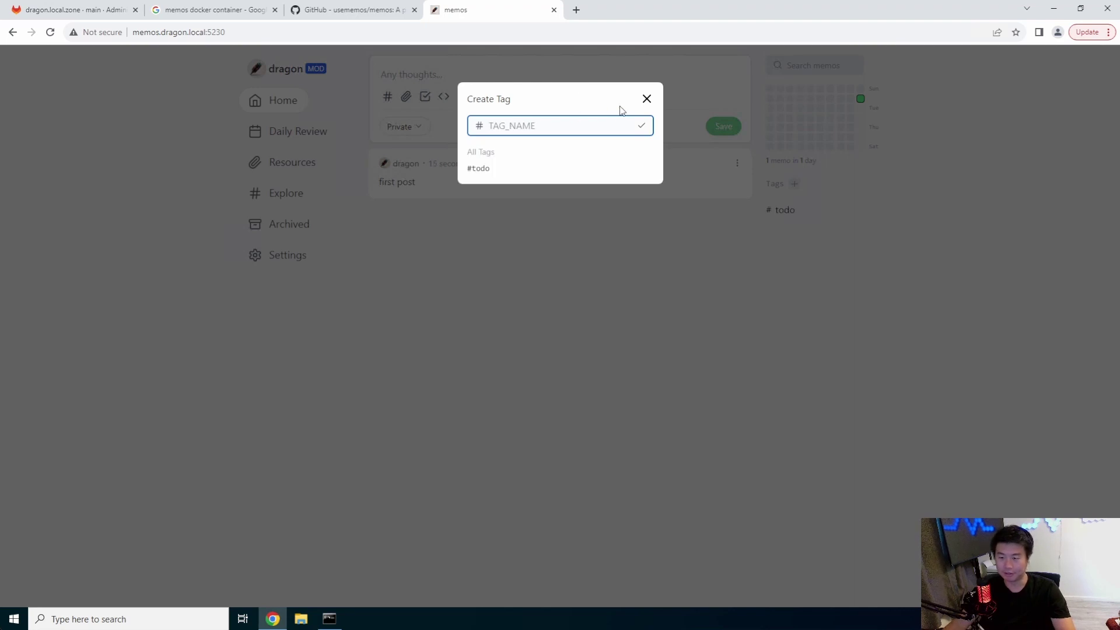
click(646, 99)
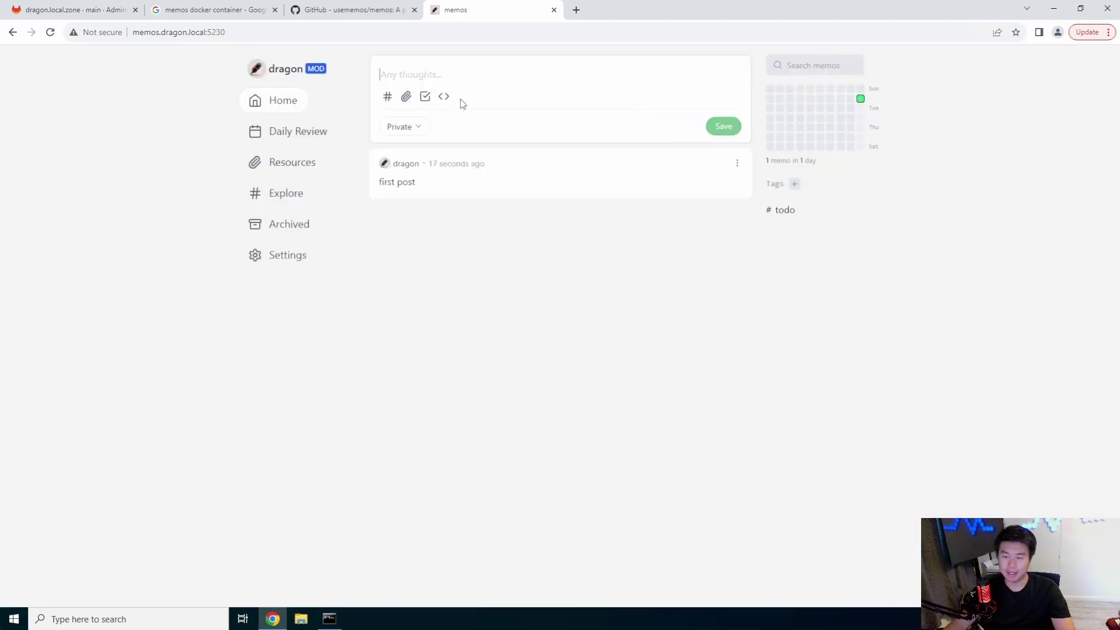
Step: Post a checklist memo with items todo1 and todo2 tagged #todo
click(424, 98)
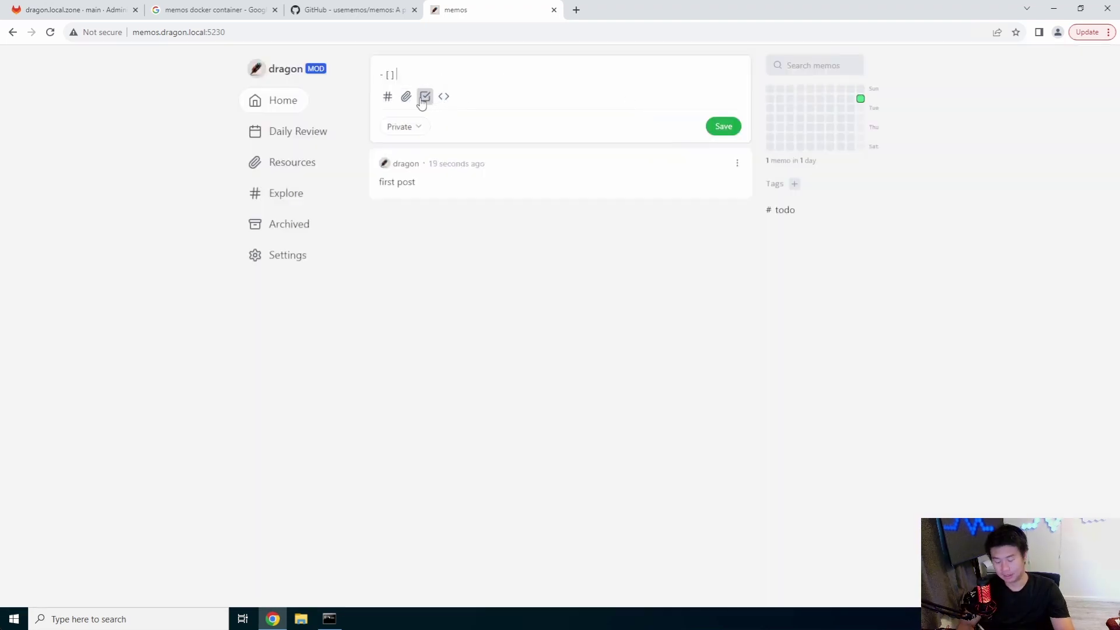
text(todo1)
click(424, 97)
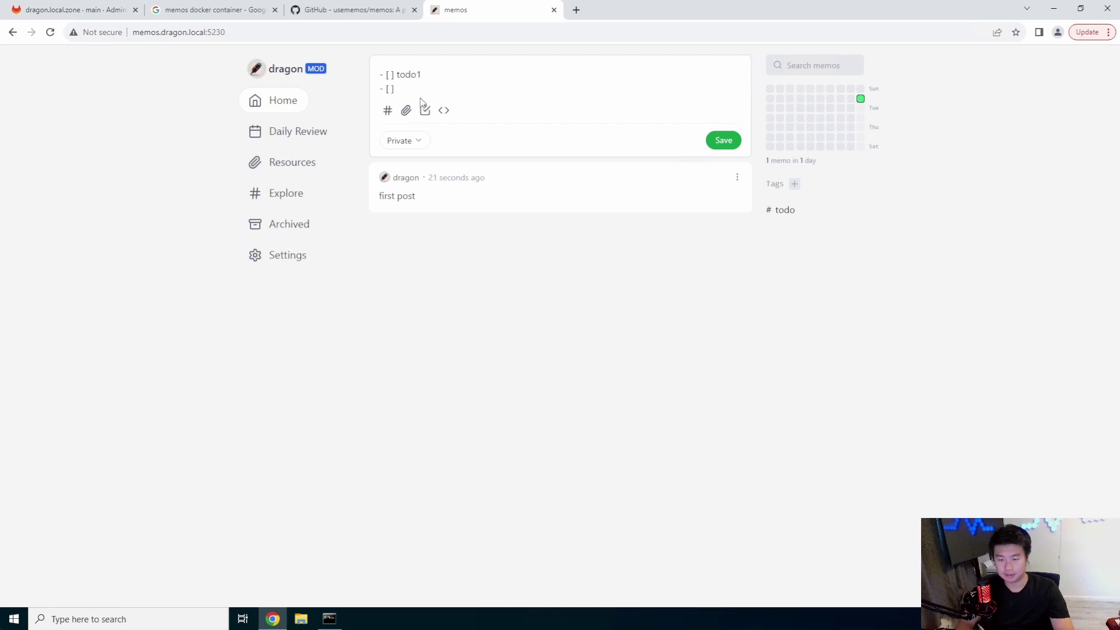
text(todo2)
click(388, 110)
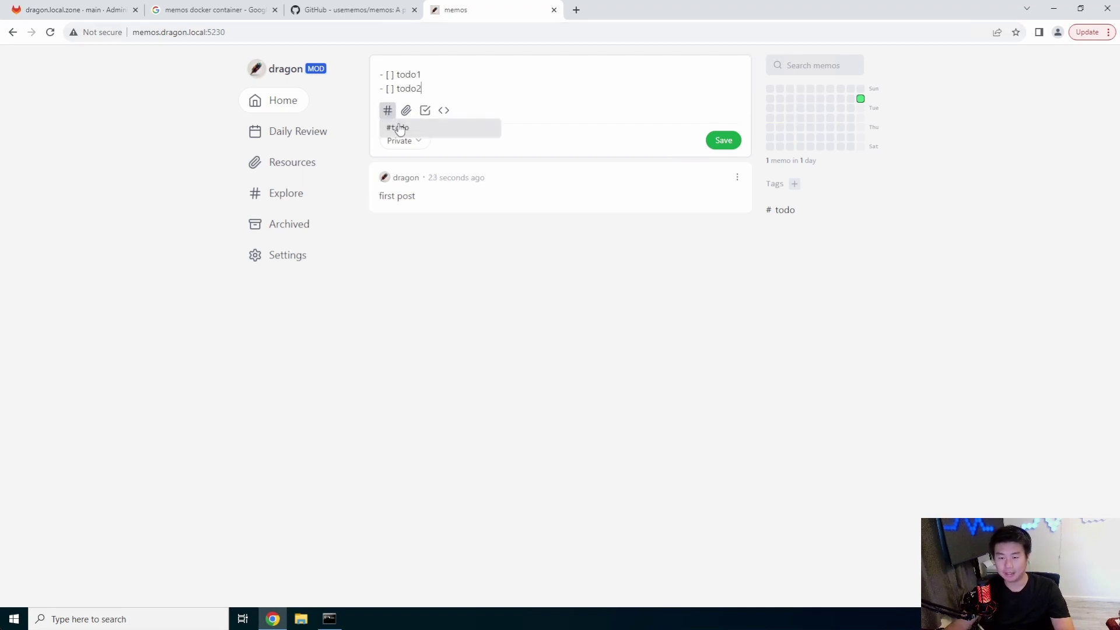
click(399, 128)
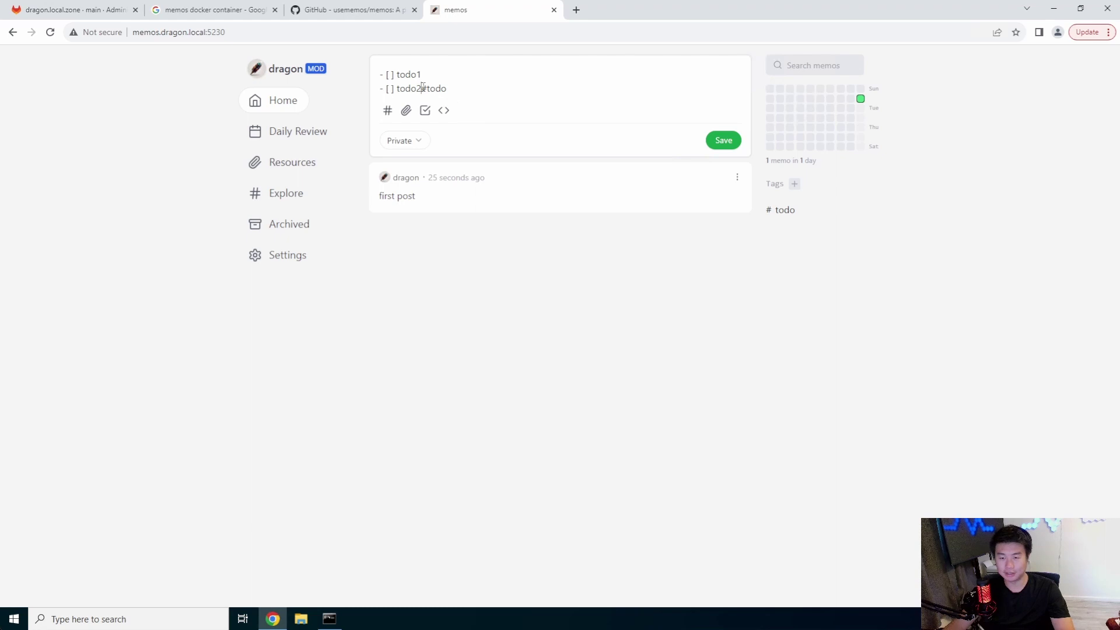
click(724, 141)
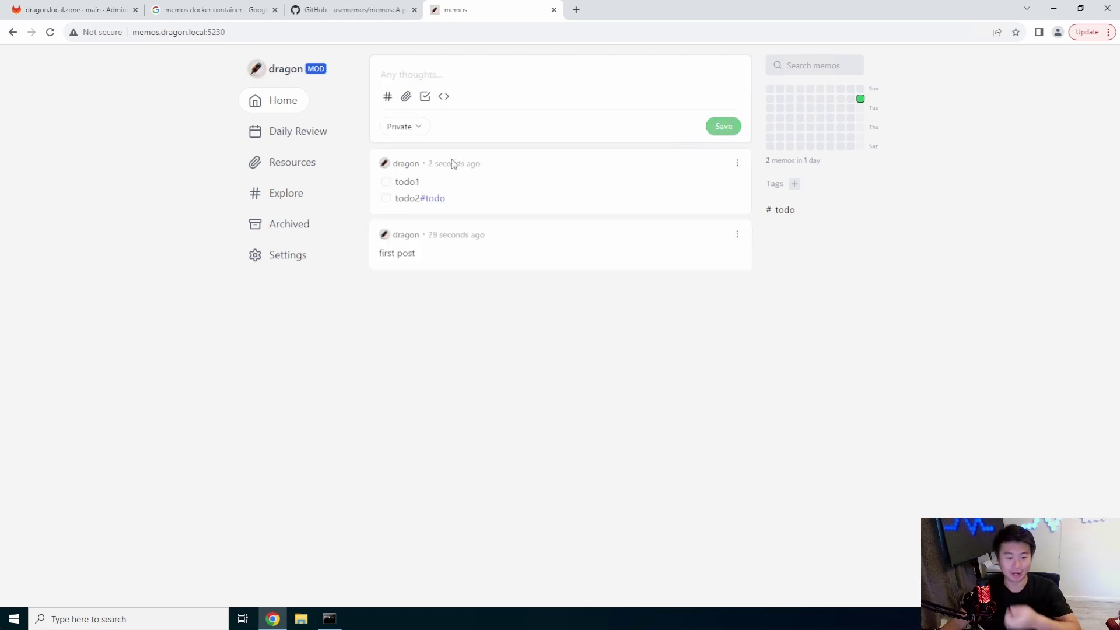
click(435, 198)
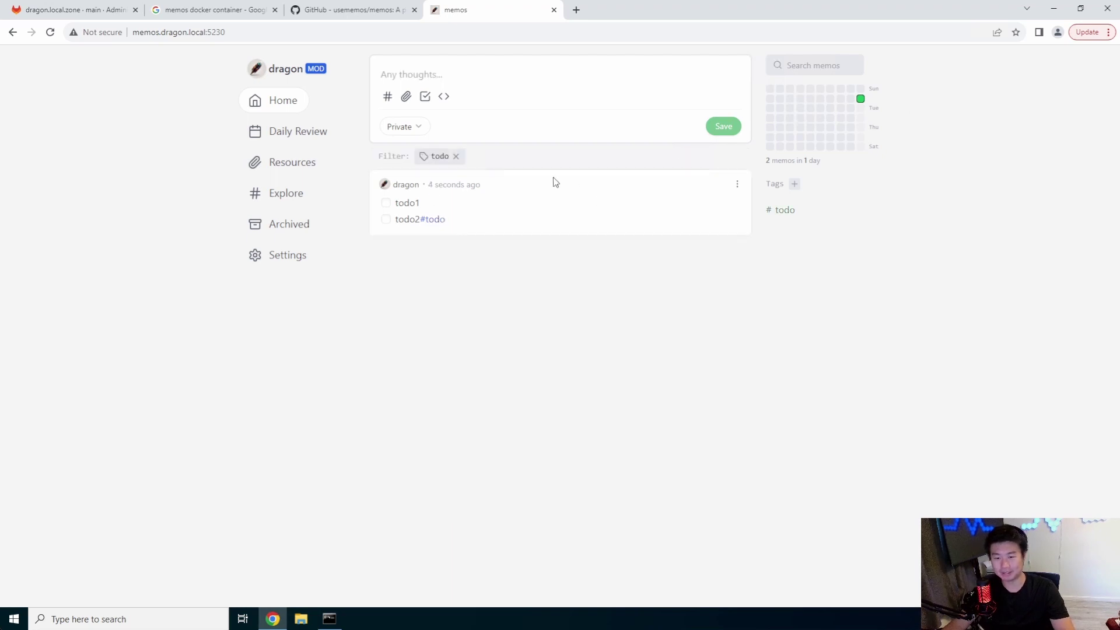
click(456, 156)
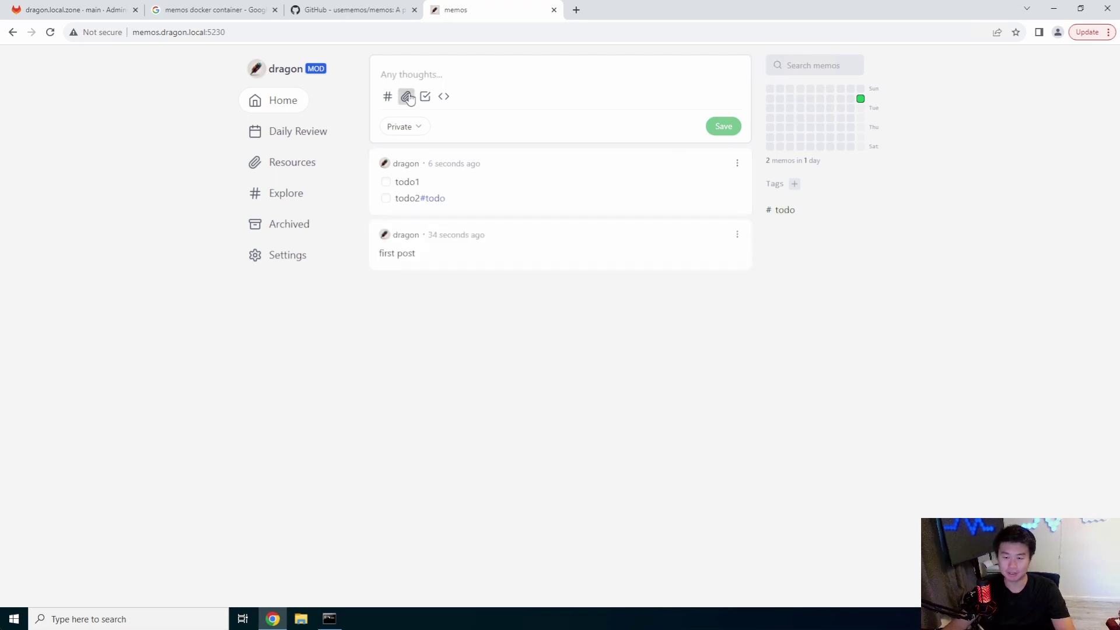
click(290, 134)
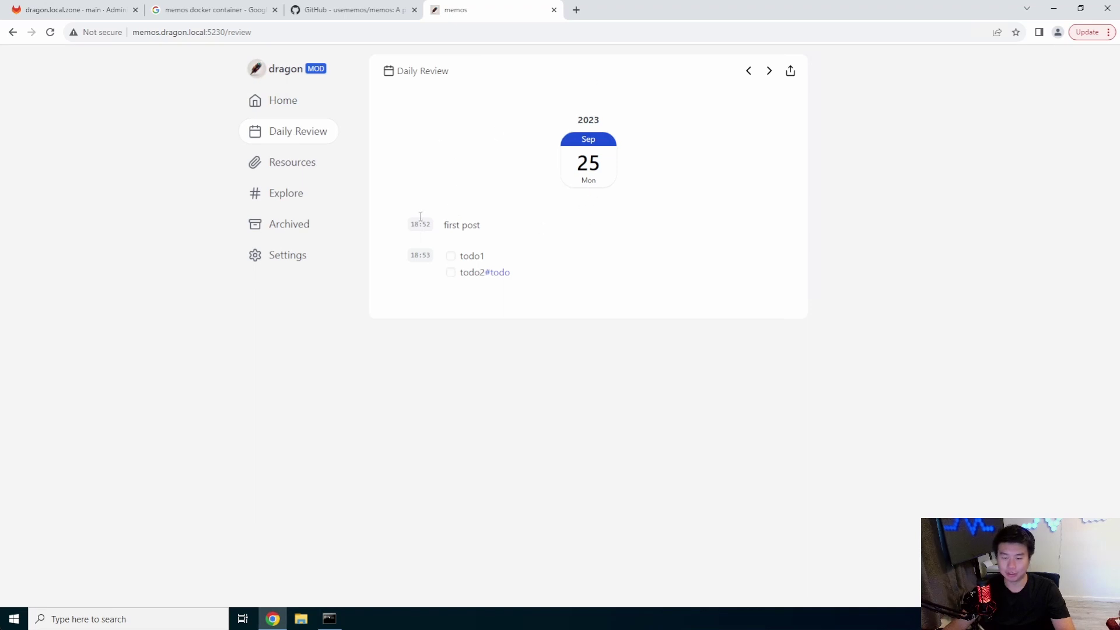
drag(401, 227, 698, 367)
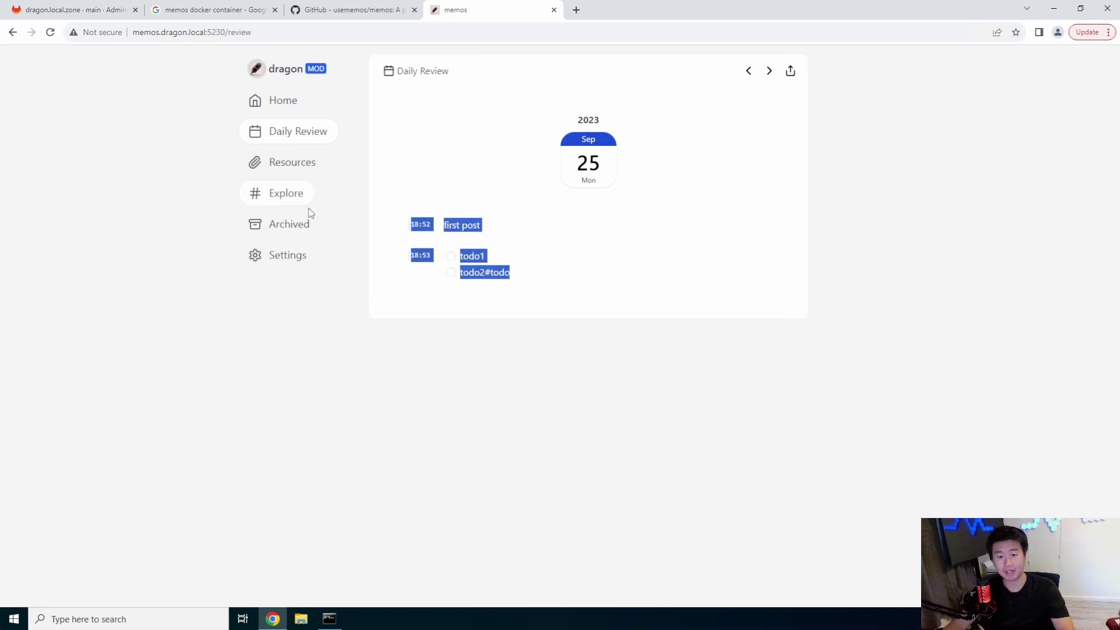
click(288, 191)
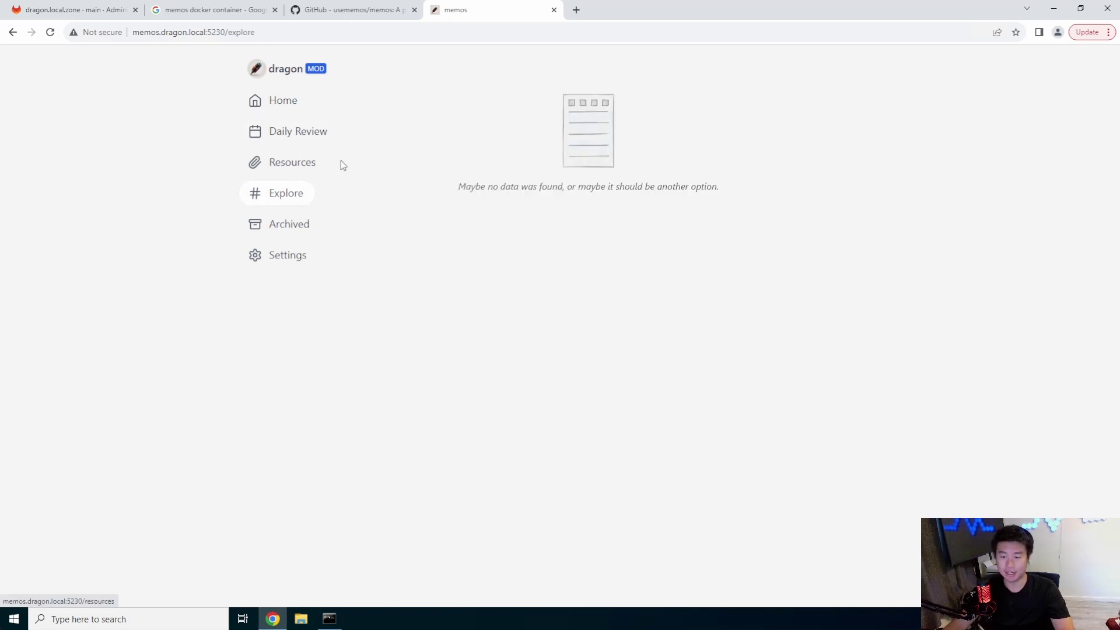
click(247, 166)
click(294, 126)
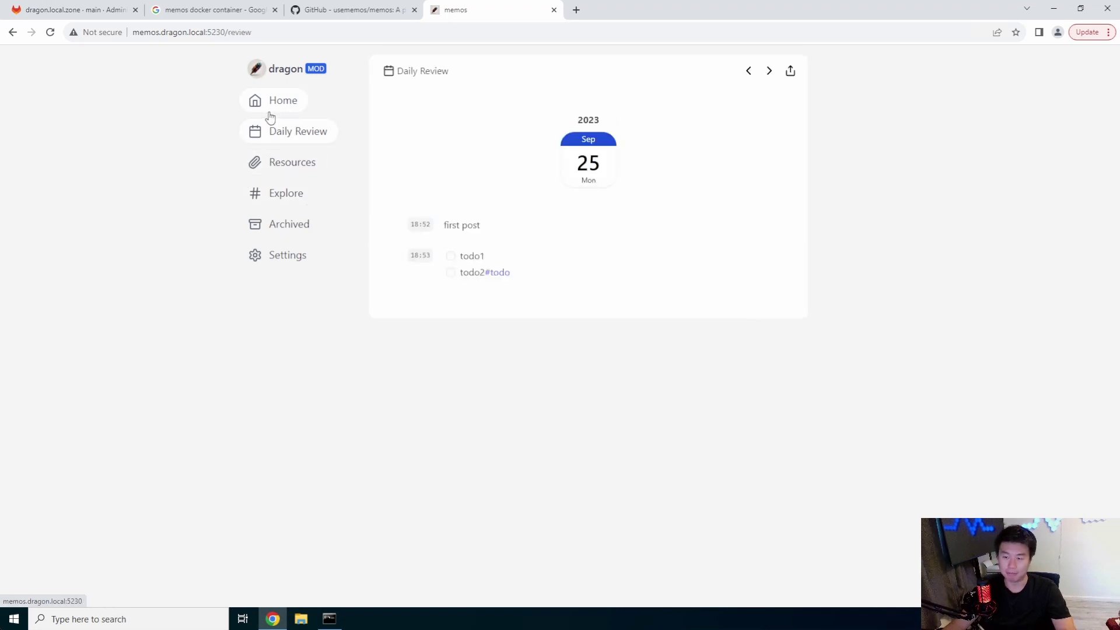
click(270, 113)
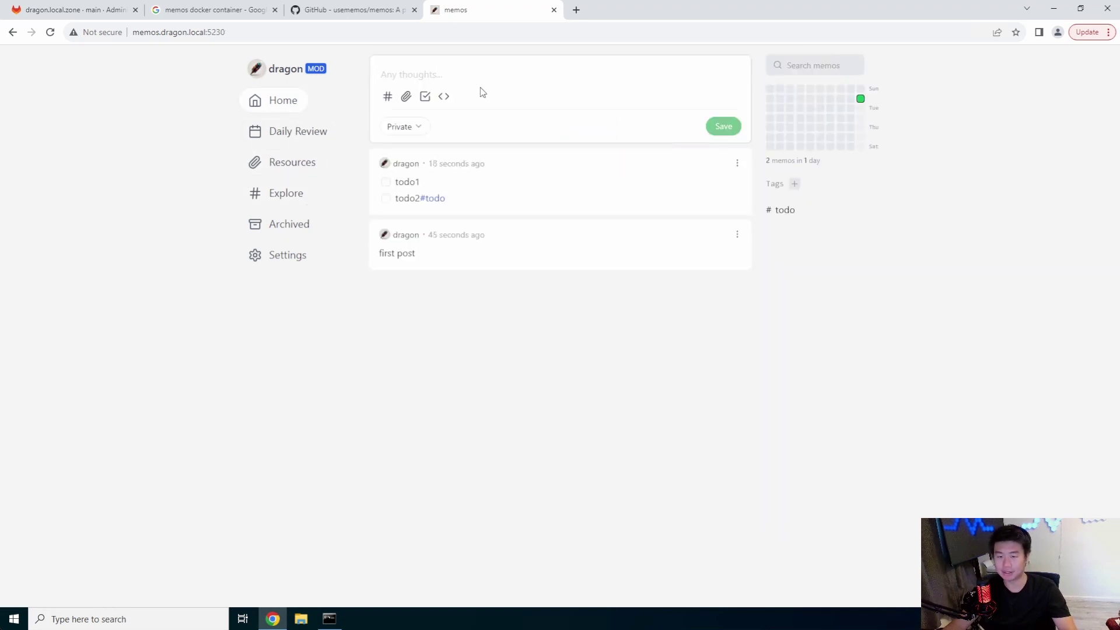
click(420, 127)
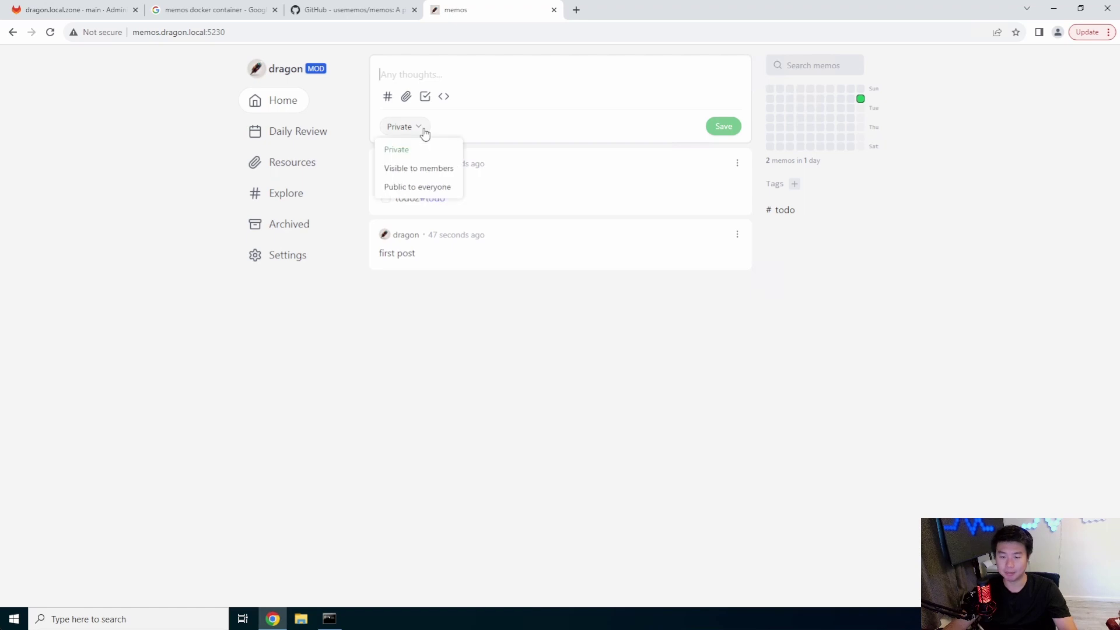
Step: Save a new memo containing a code block reading 'adsf blcok'
click(565, 122)
click(443, 96)
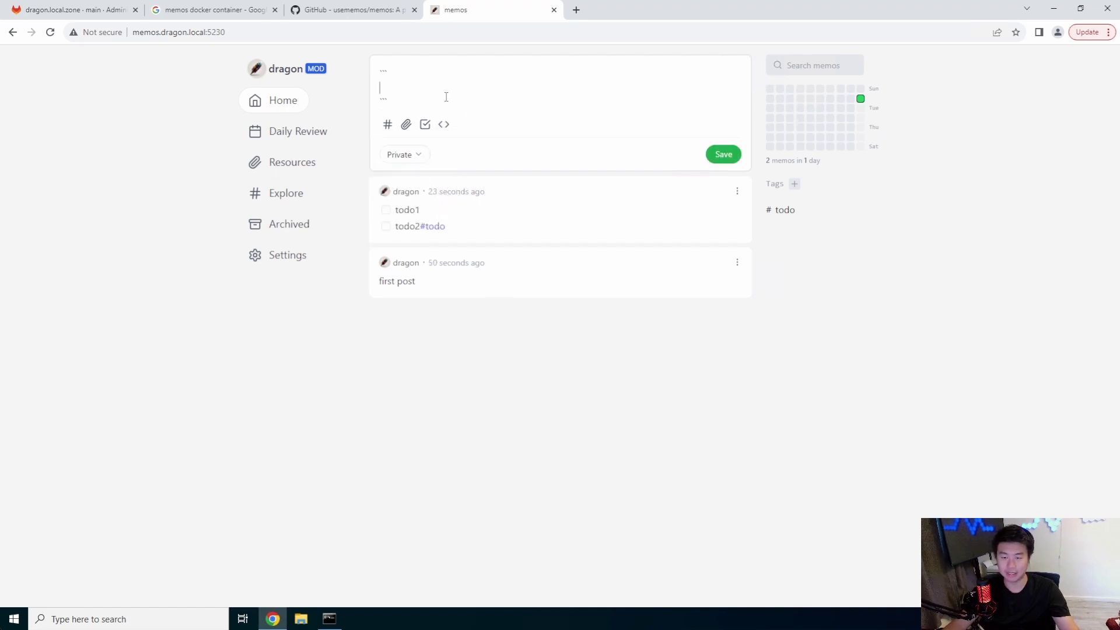
text(adsf)
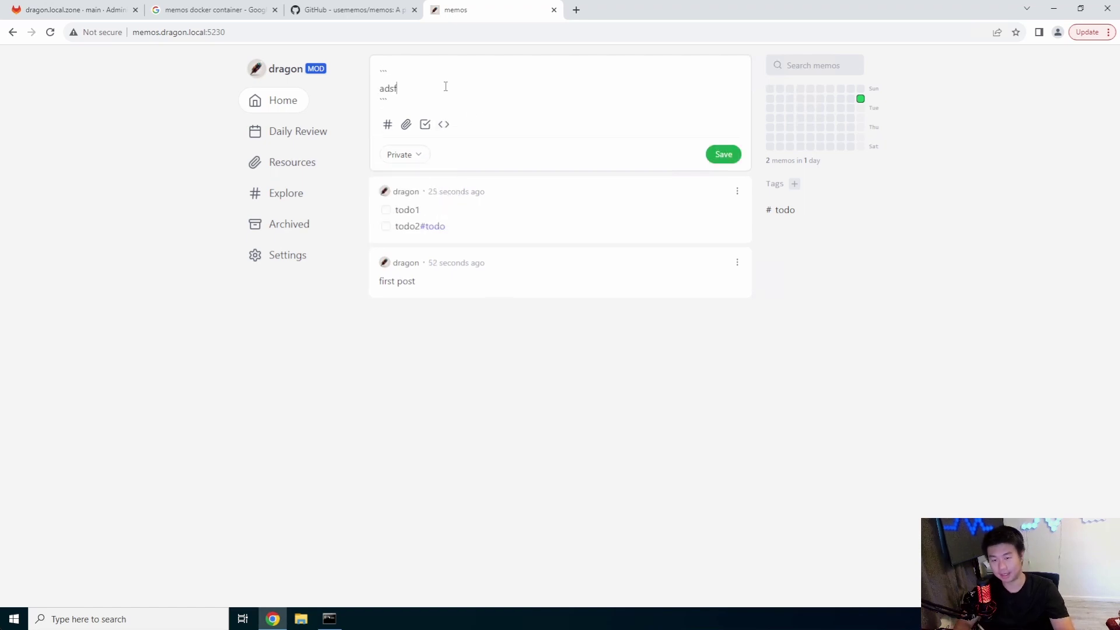
text( blcok)
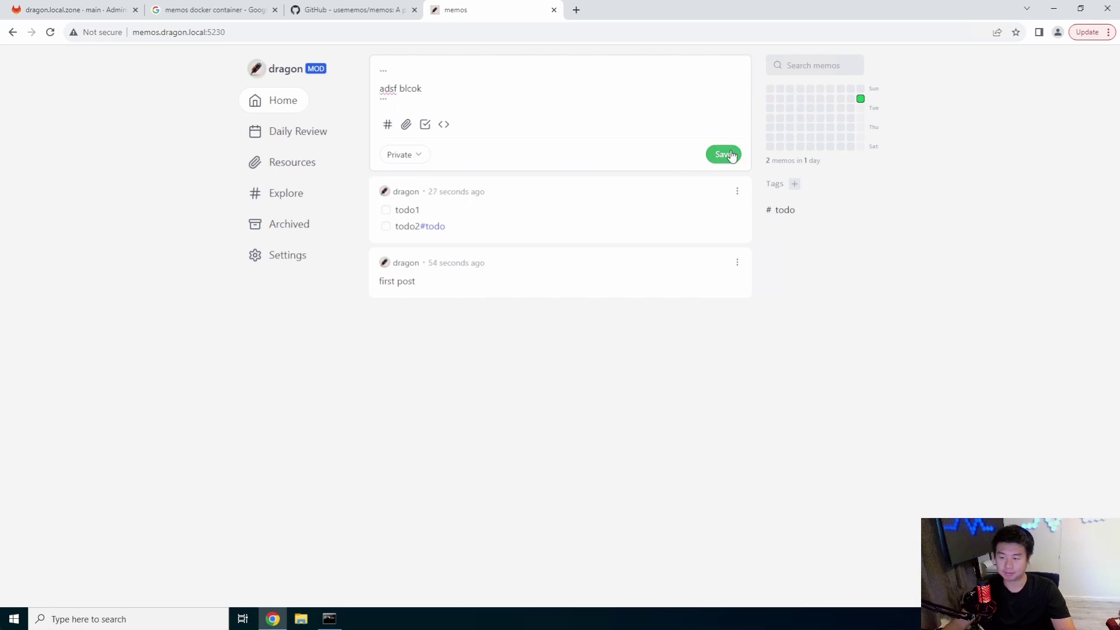
click(723, 154)
Step: Select the posted code block's text, then begin another memo
triple_click(400, 189)
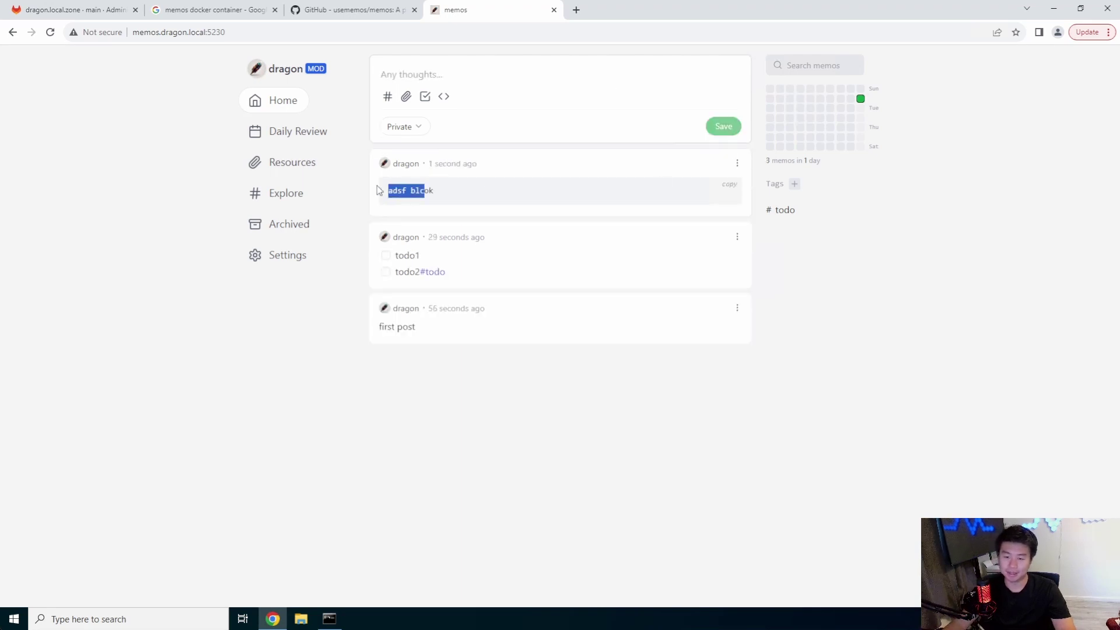
click(450, 191)
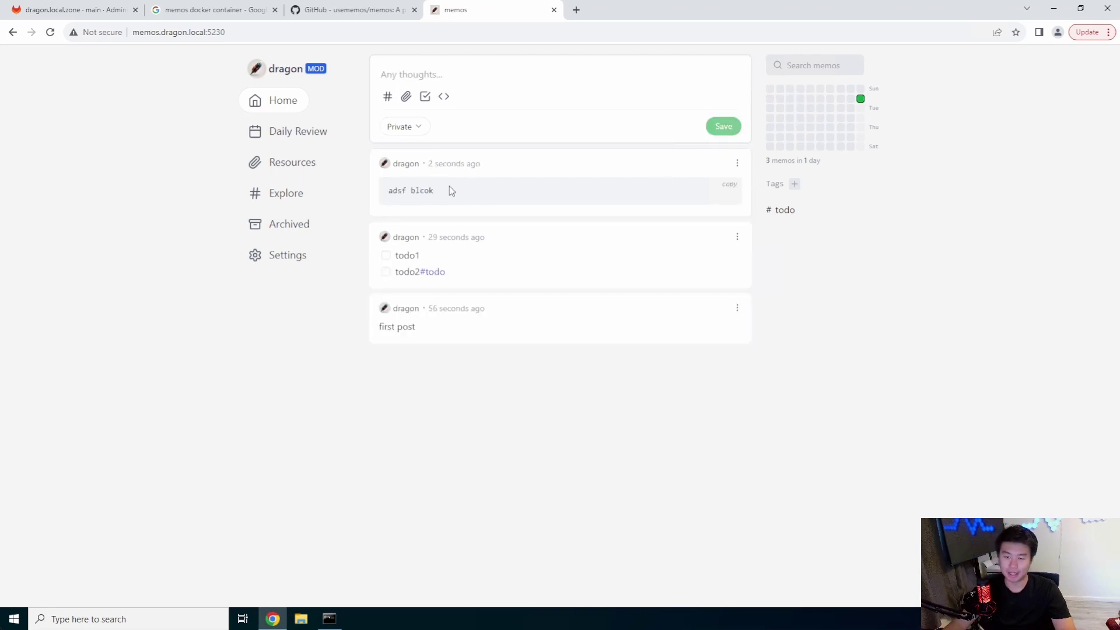
click(507, 107)
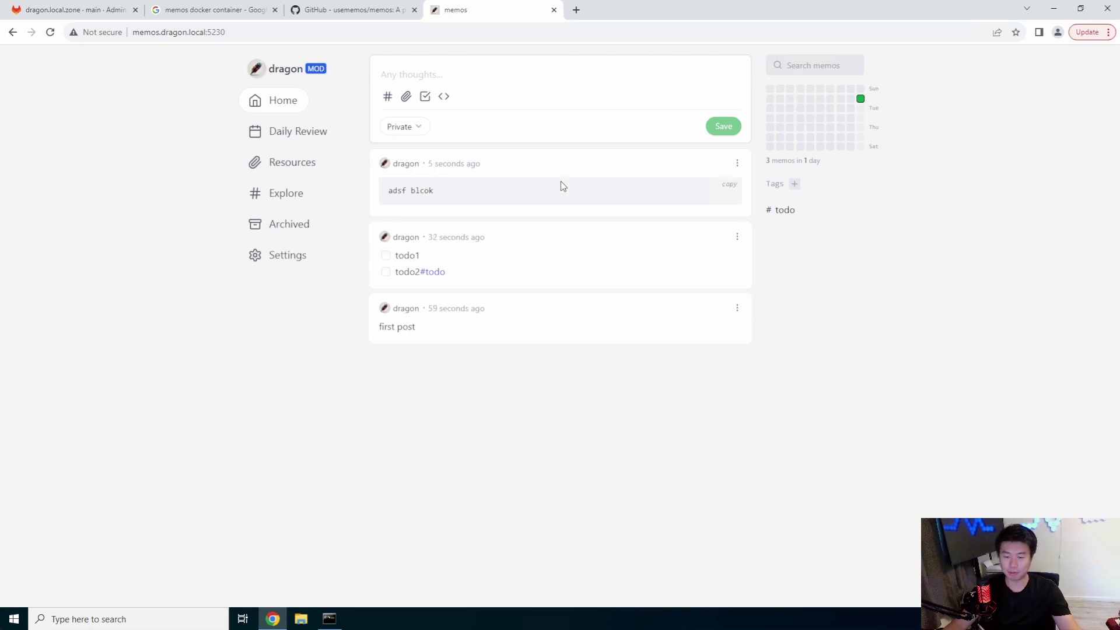